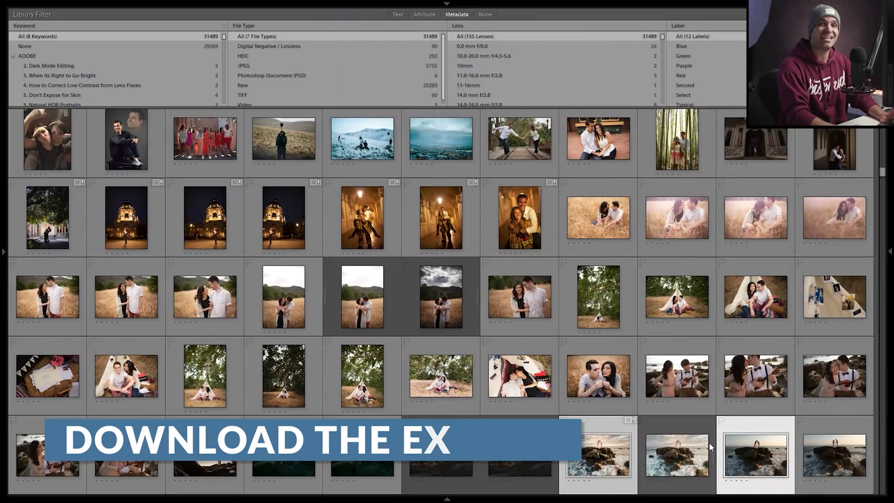
Select the sunset photo of the kissing couple on the rock, preview it in Develop, and return to Grid
click(661, 463)
click(780, 454)
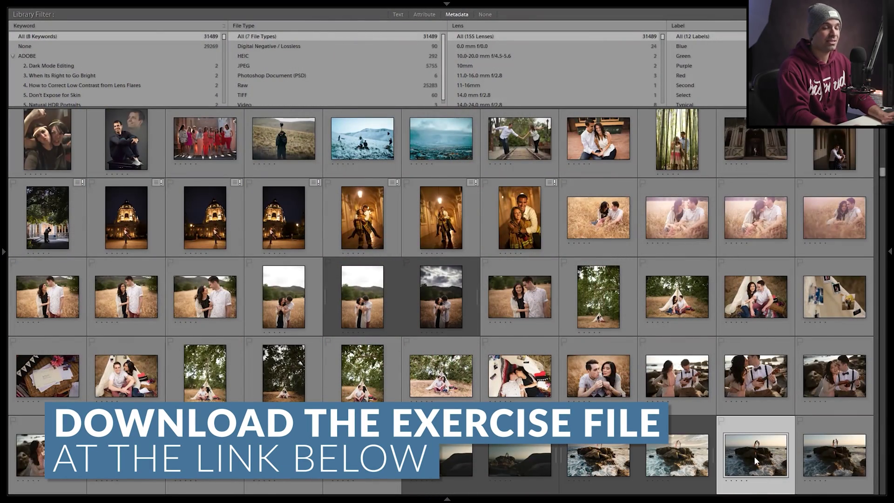
key(d)
key(g)
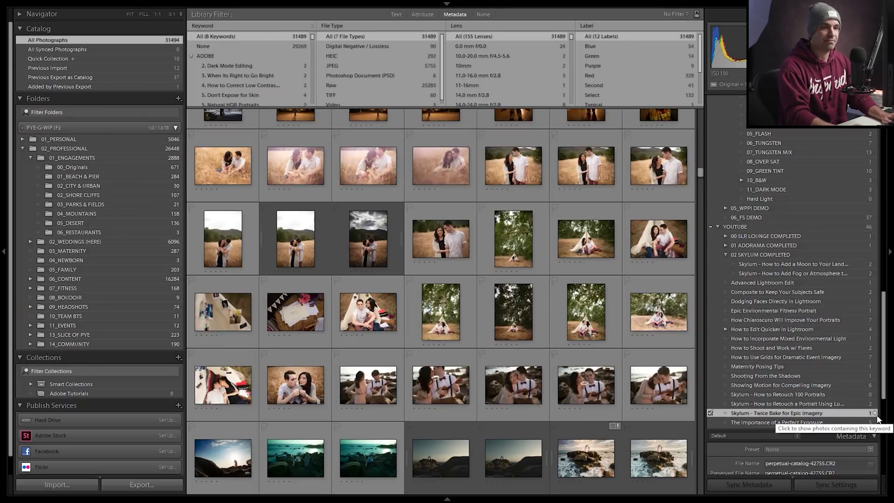
Filter by the 'Skylum - Twice Bake for Epic Imagery' keyword and open the photo in Develop
click(874, 413)
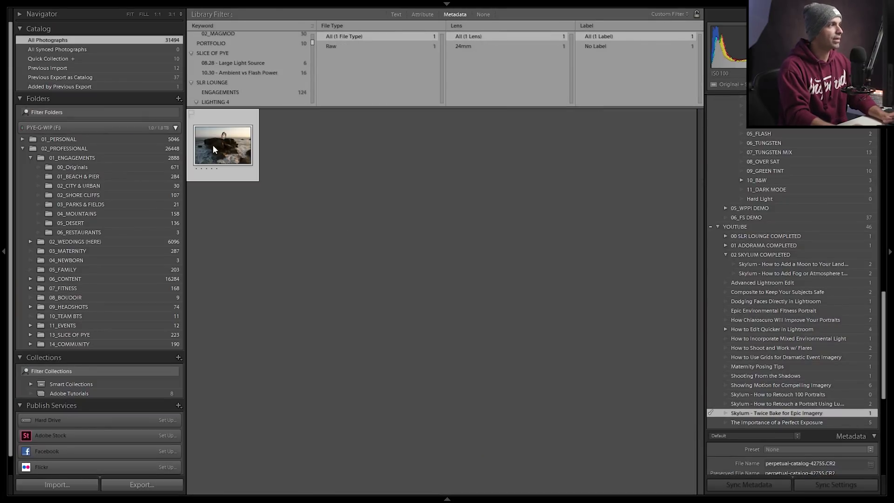
key(d)
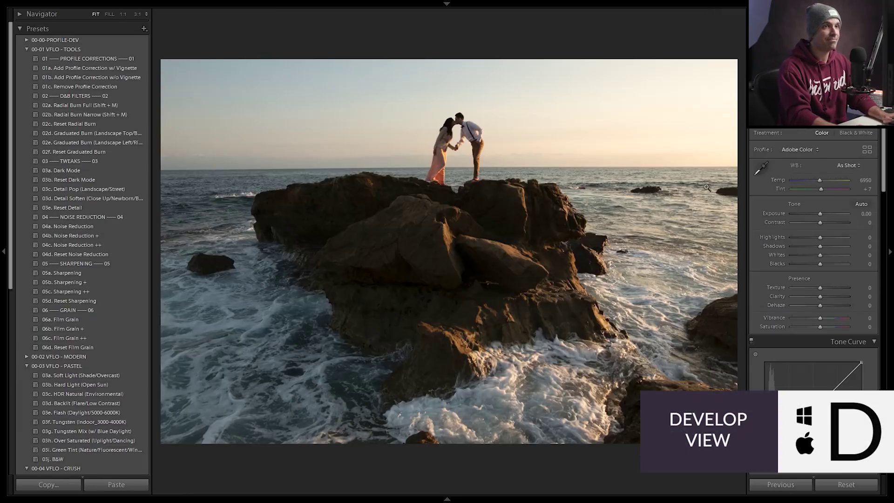
key(r)
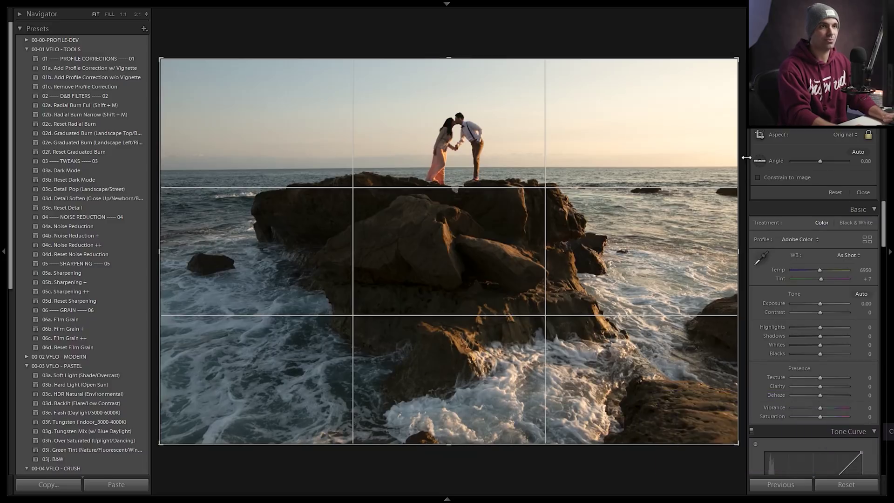
key(d)
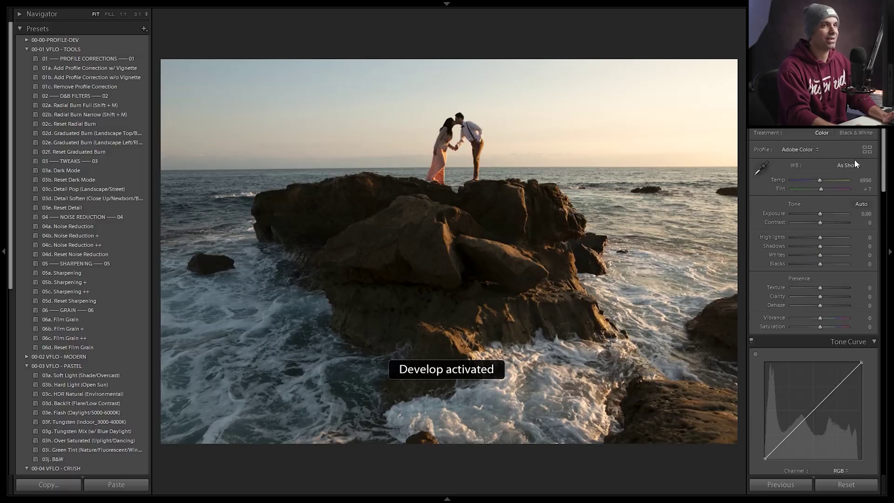
Level the horizon with Upright Level and apply the '01b. Add Profile Correction w/o Vignette' preset
scroll(853, 242, down, 15)
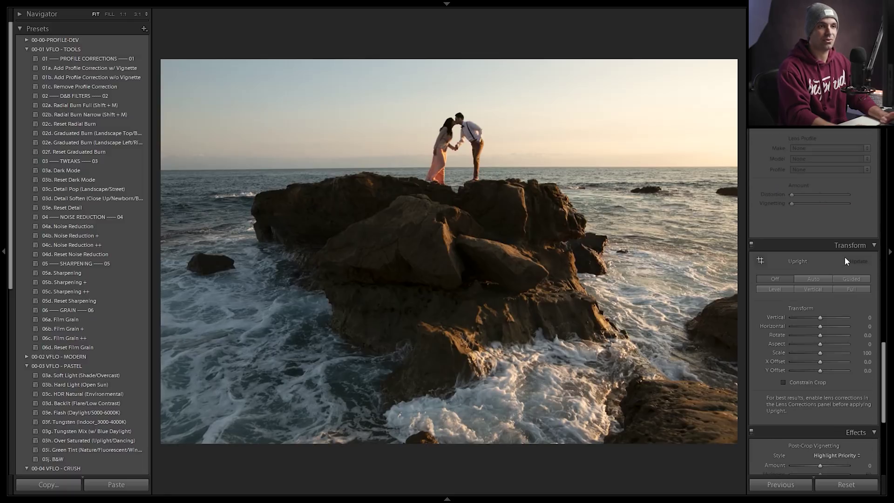
click(775, 288)
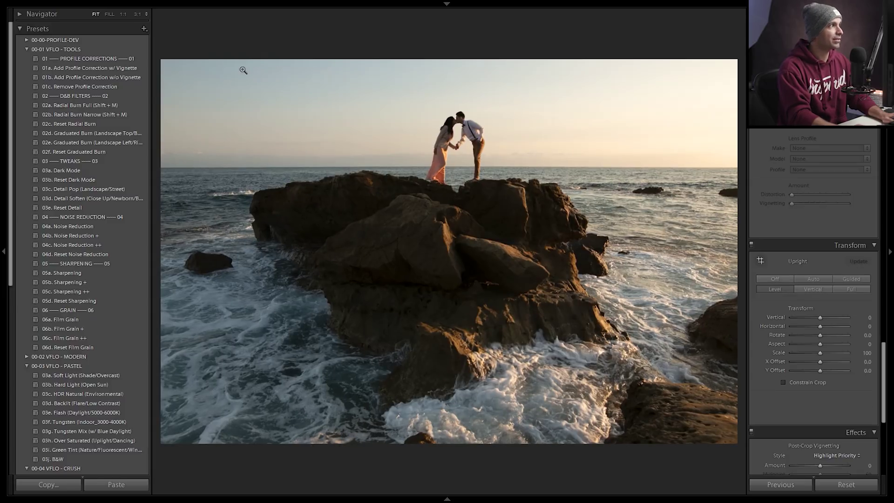
click(126, 79)
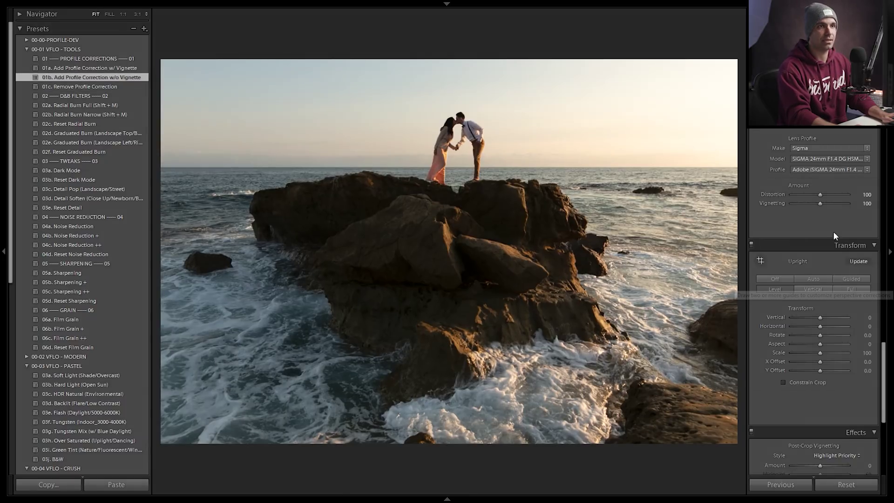
scroll(834, 231, up, 3)
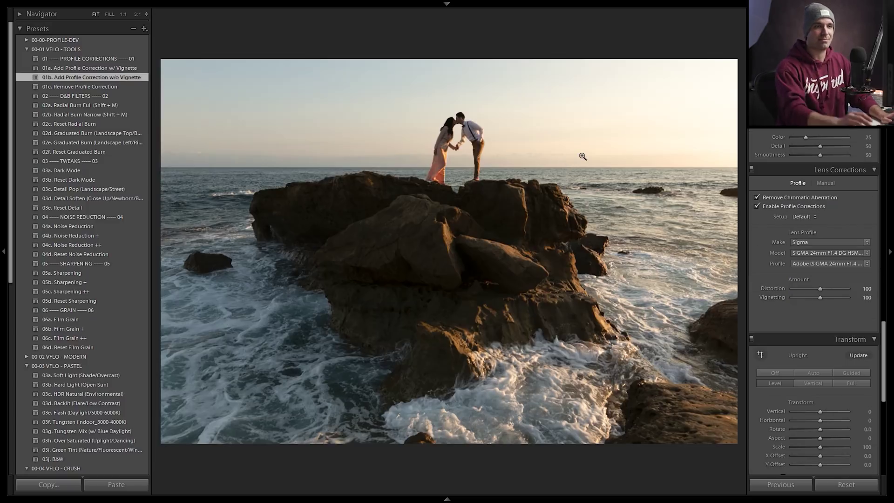
scroll(844, 226, down, 6)
scroll(840, 270, up, 10)
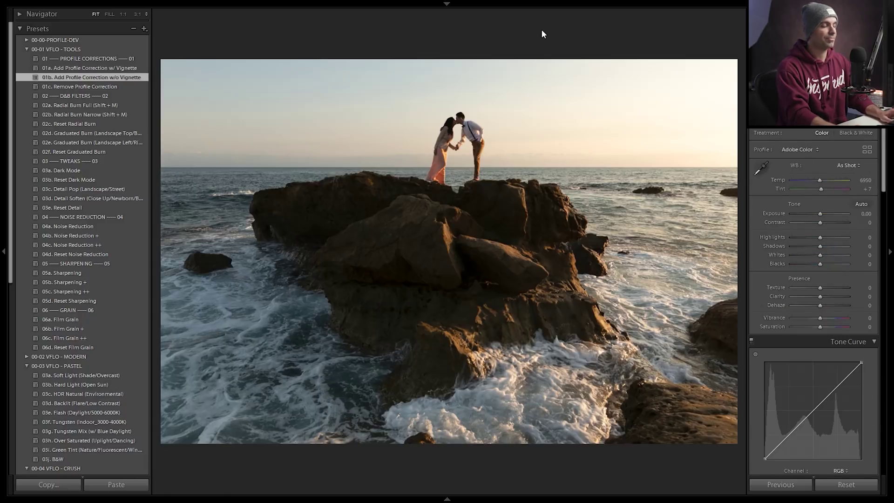
Create a virtual copy of the rock photo, select the copy in Grid, and open it in Develop
key(ctrl+apostrophe)
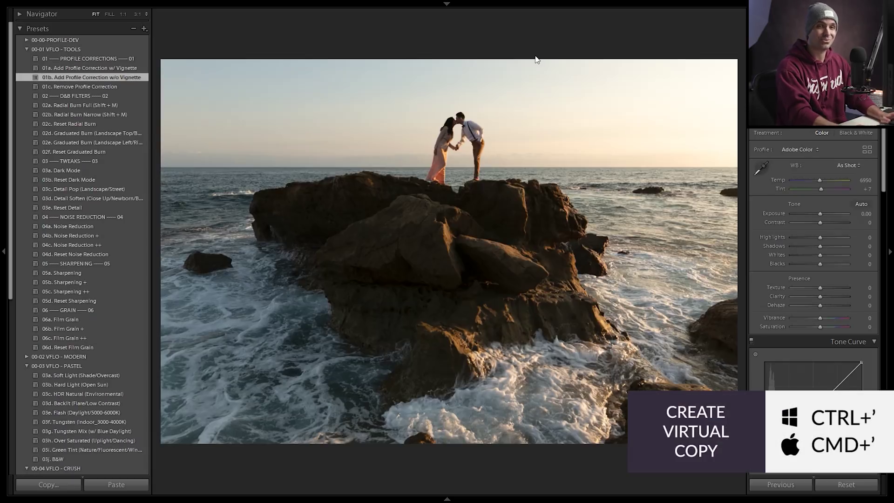
key(g)
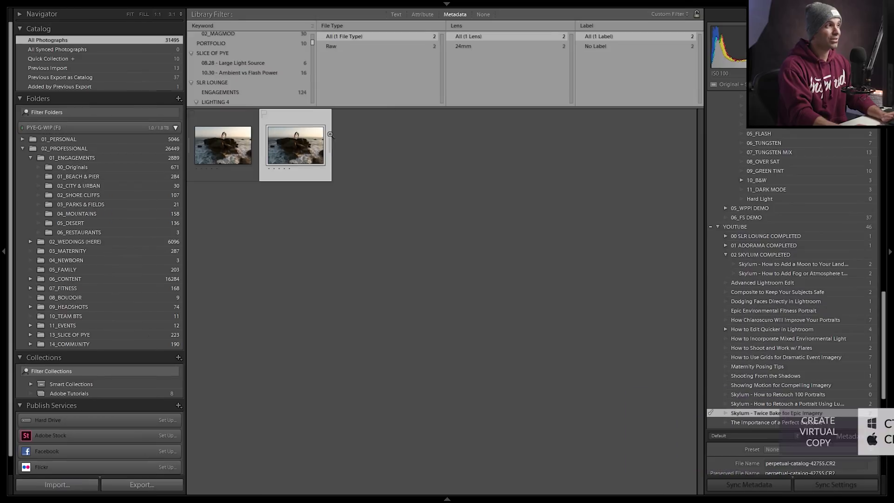
click(224, 141)
click(291, 141)
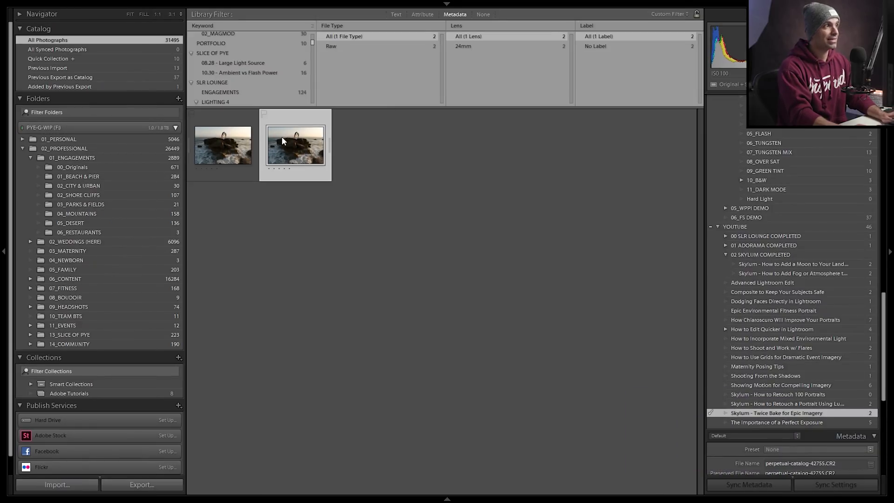
key(d)
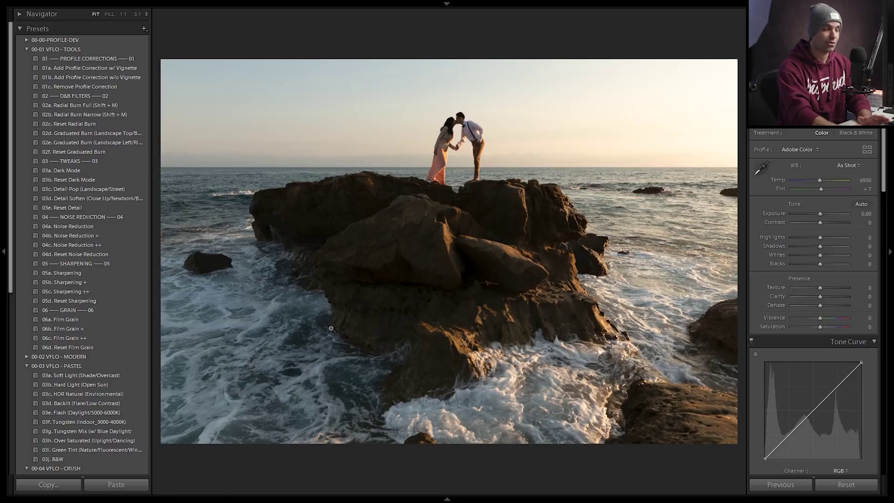
Apply the 03c. HDR Natural (Environmental) preset, set exposure to +0.50 and temperature to 6700
click(138, 394)
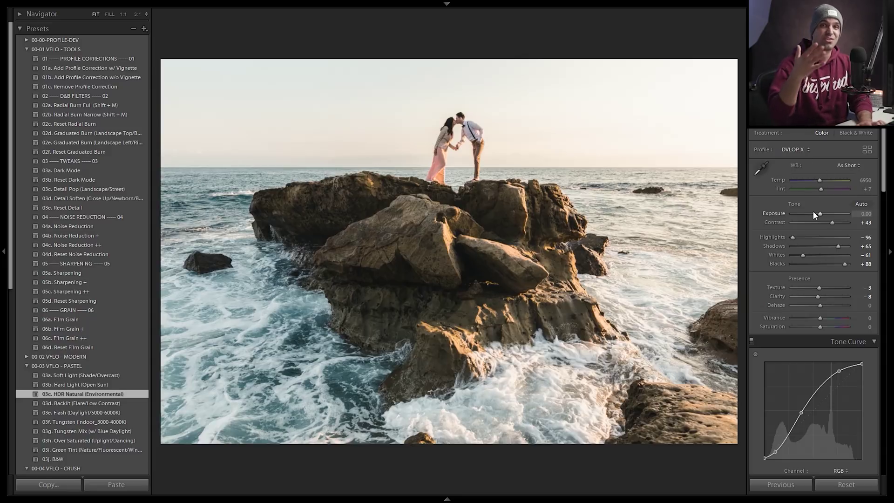
key(Up)
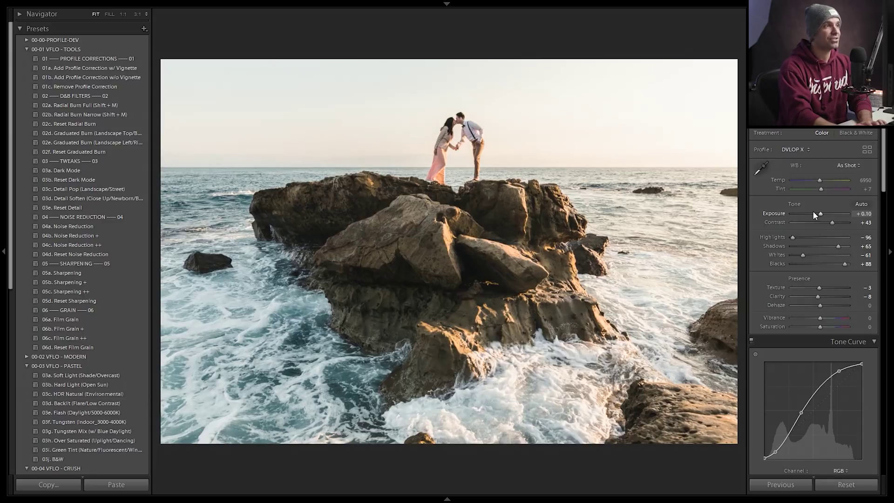
click(458, 132)
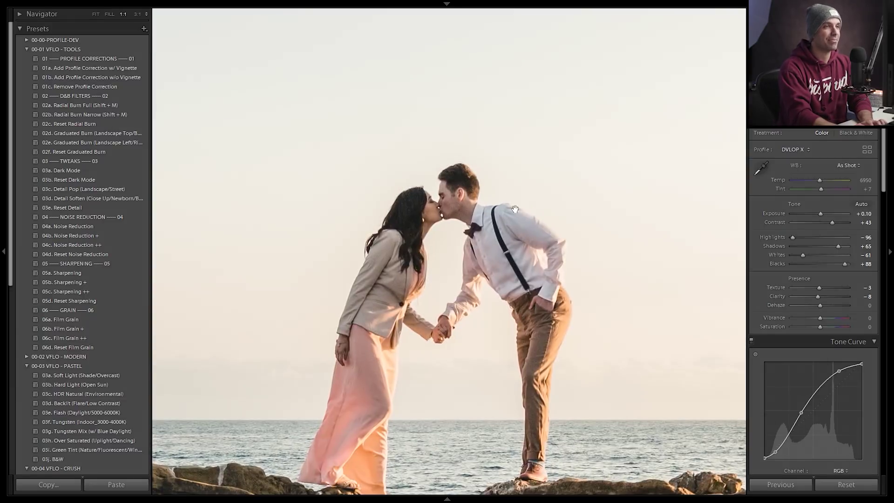
scroll(651, 205, down, 3)
key(Up)
key(Up)
key(Up)
key(Up)
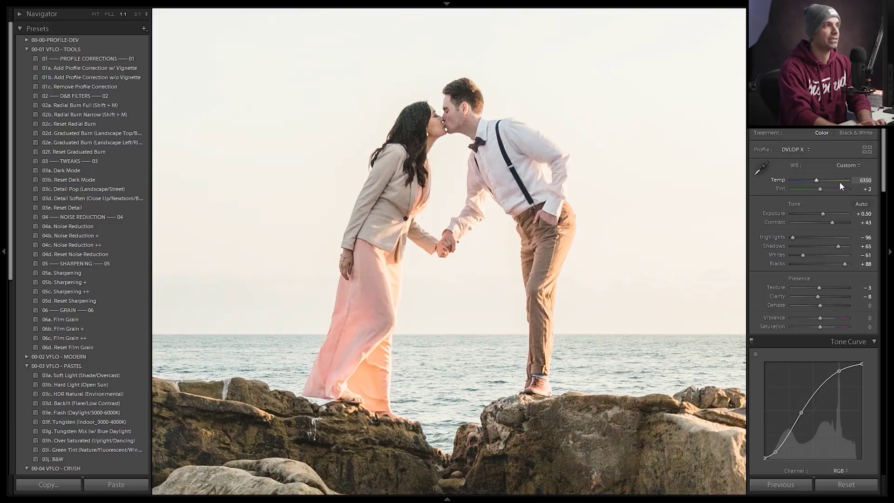
scroll(839, 181, down, 4)
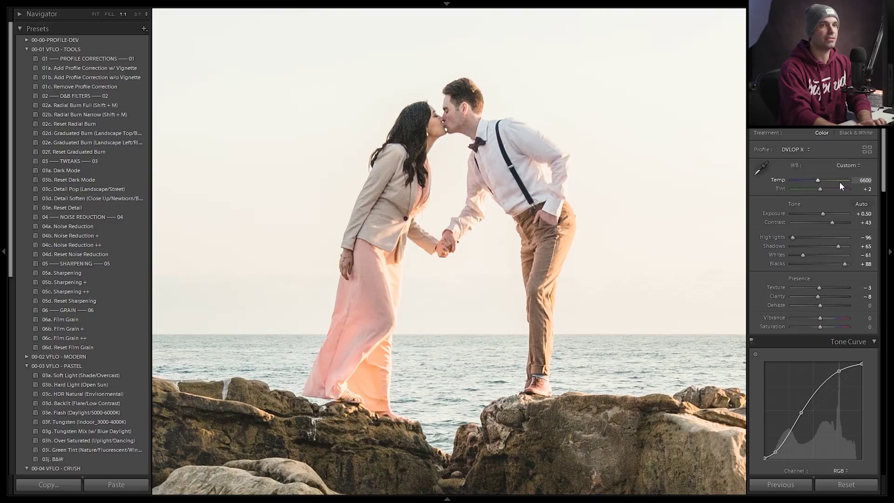
scroll(840, 182, up, 2)
click(619, 204)
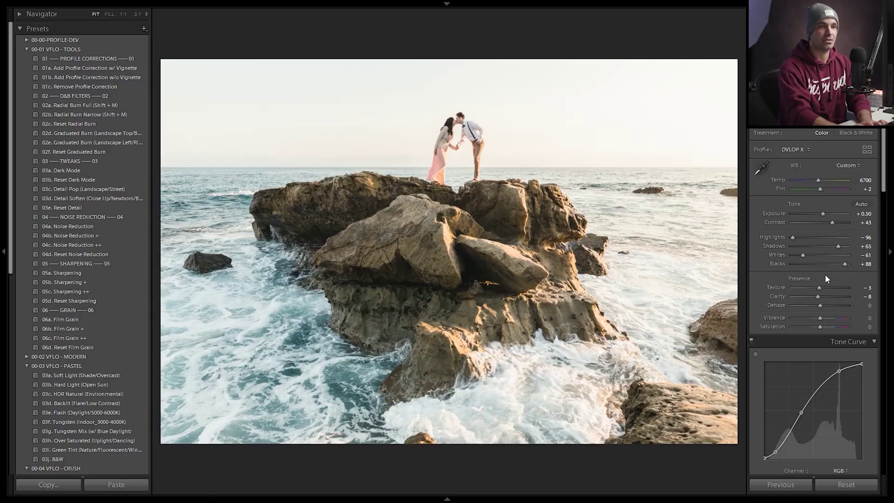
Switch the Tone Curve off and back on to compare the grade with and without it
scroll(821, 289, down, 5)
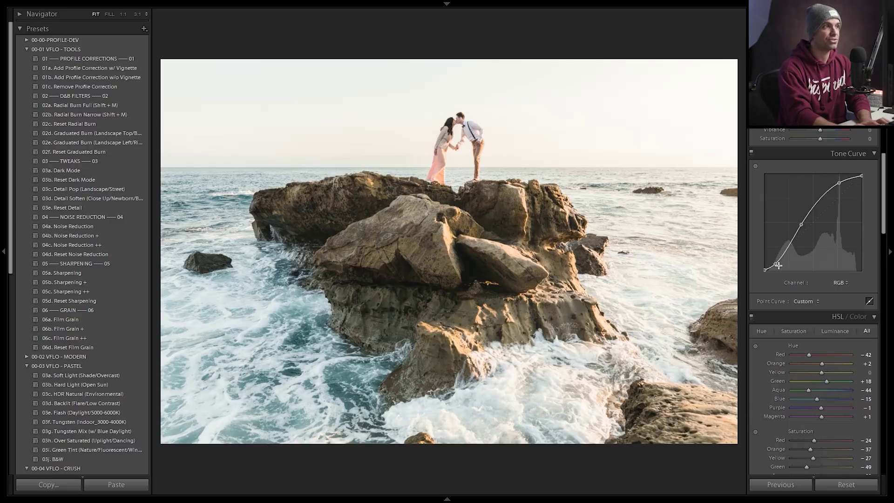
click(752, 154)
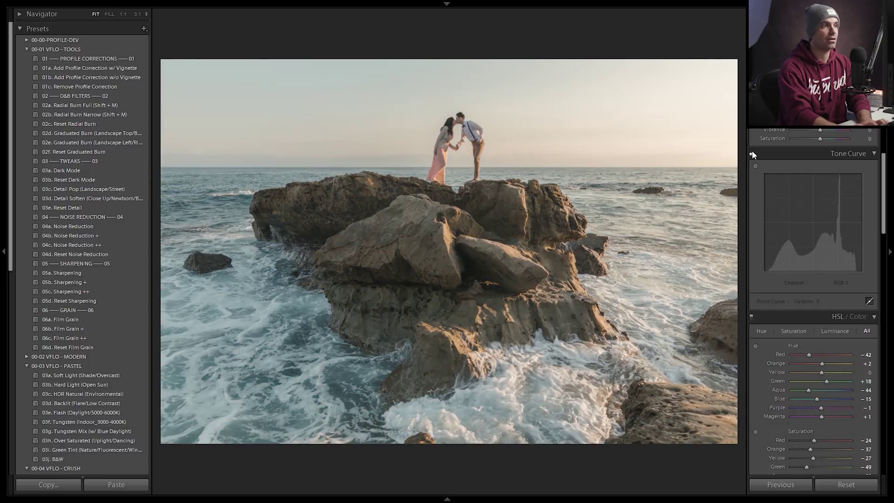
click(751, 153)
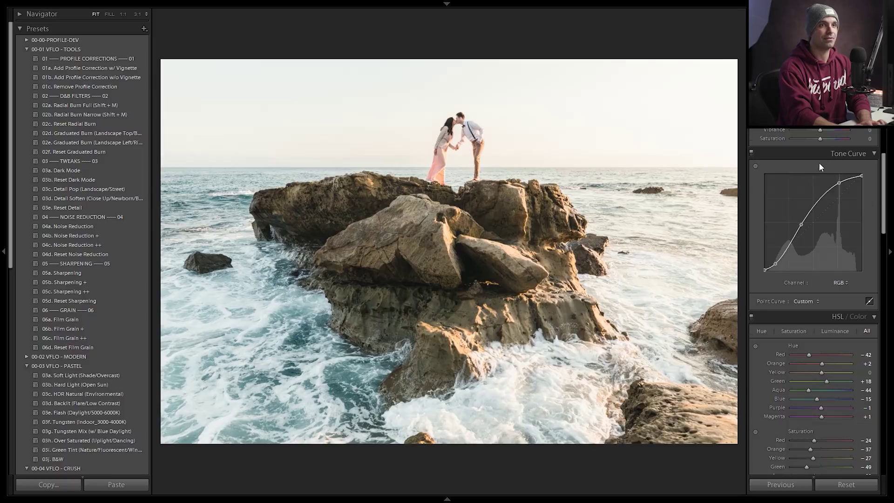
Scroll through the HSL, Split Toning and Calibration panels to review the grade
scroll(820, 163, up, 4)
scroll(824, 236, down, 2)
scroll(814, 240, down, 6)
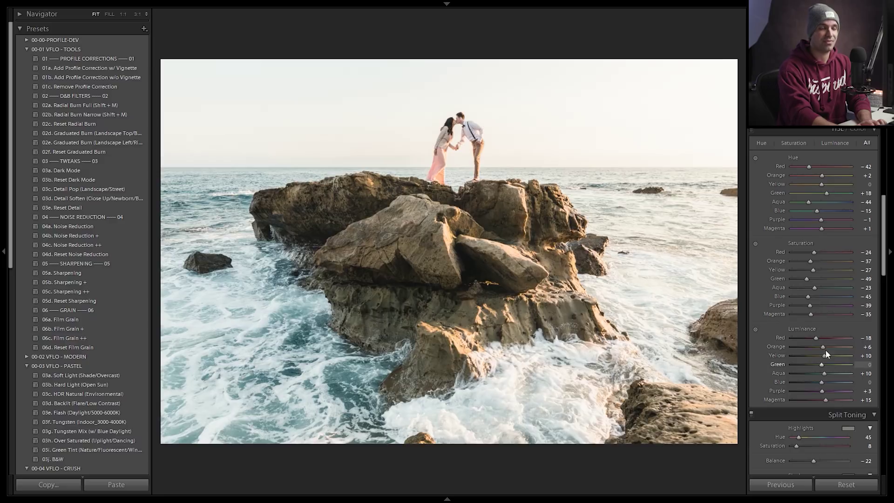
scroll(795, 184, down, 2)
scroll(796, 191, down, 2)
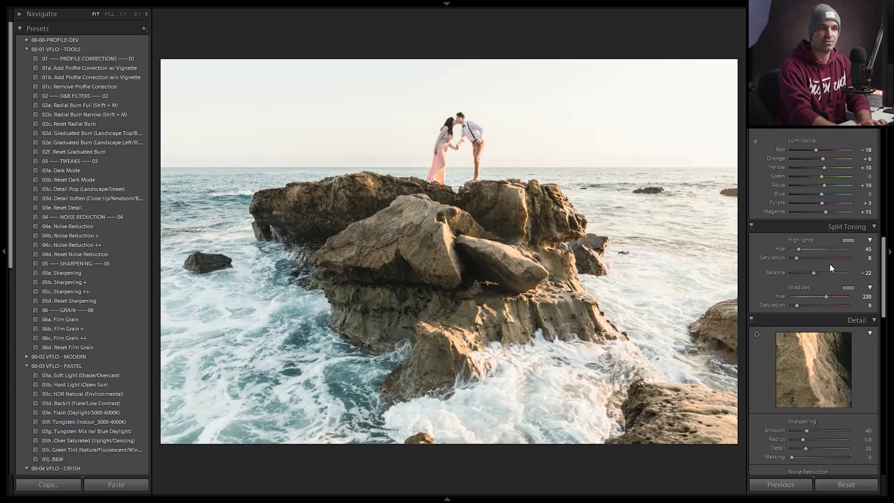
scroll(830, 261, down, 4)
scroll(817, 223, down, 10)
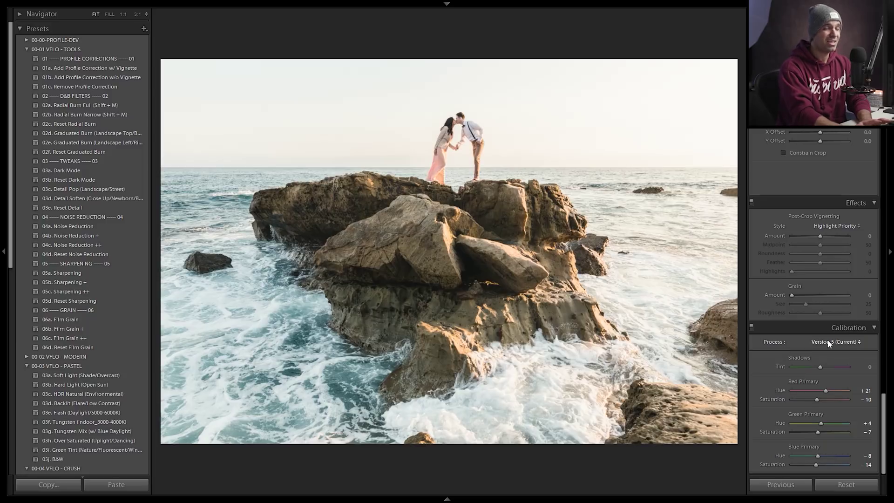
scroll(828, 367, up, 20)
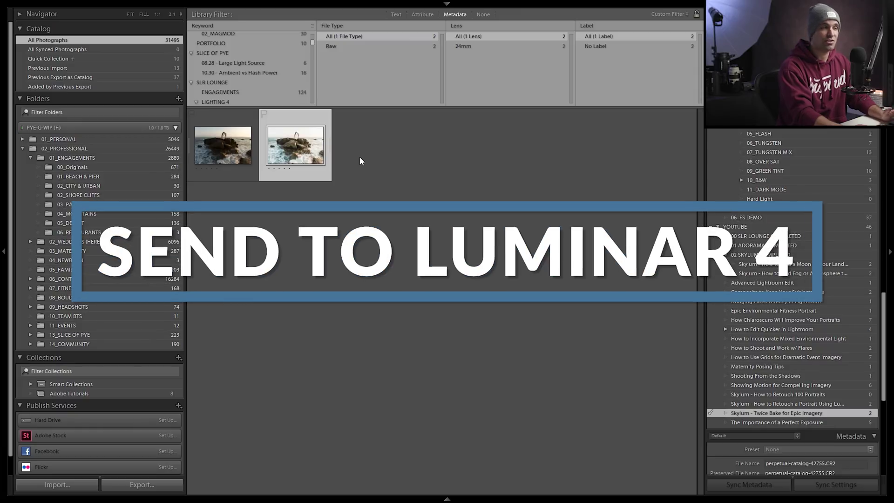
Send the virtual copy to Luminar 4 with 'Edit a Copy with Lightroom Adjustments'
right_click(306, 151)
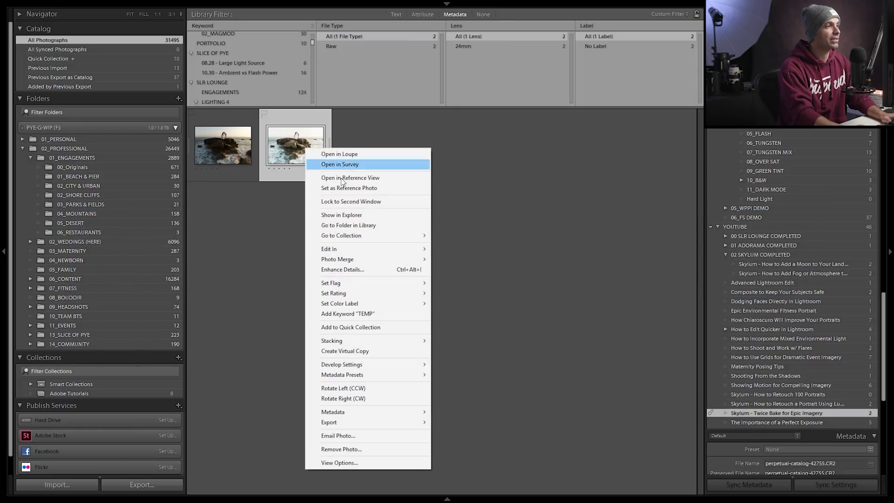
mouse_move(381, 247)
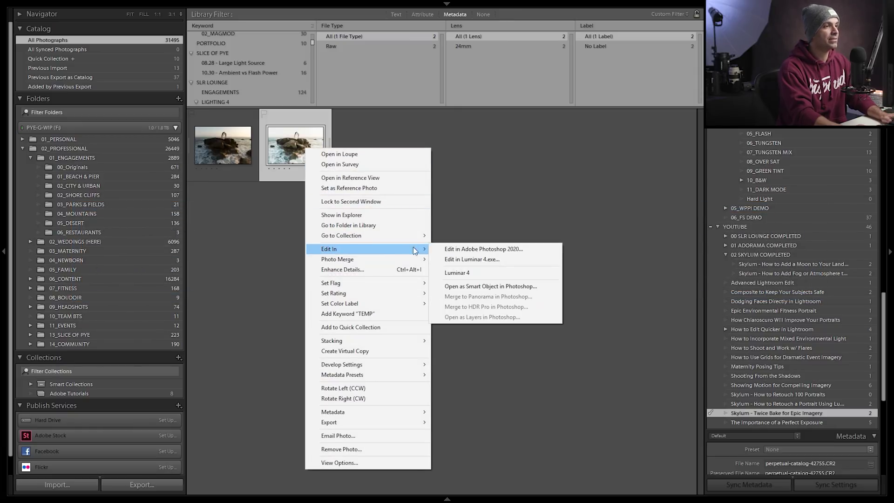
click(460, 259)
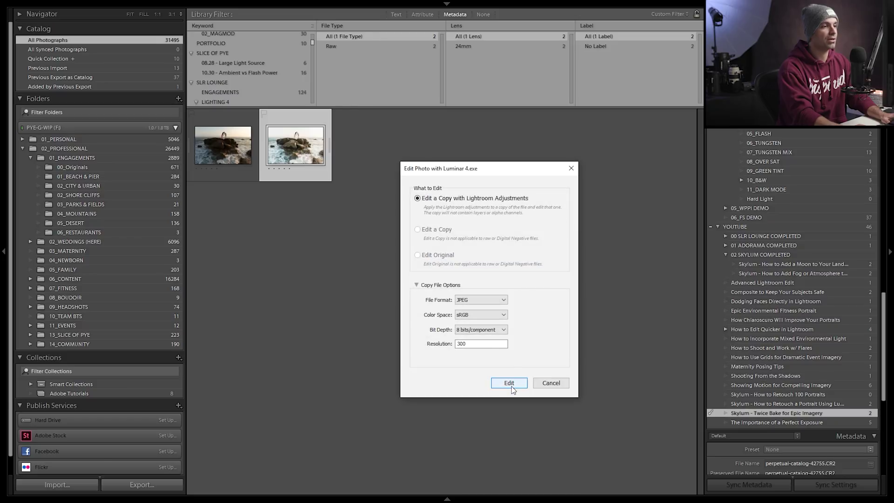
click(509, 383)
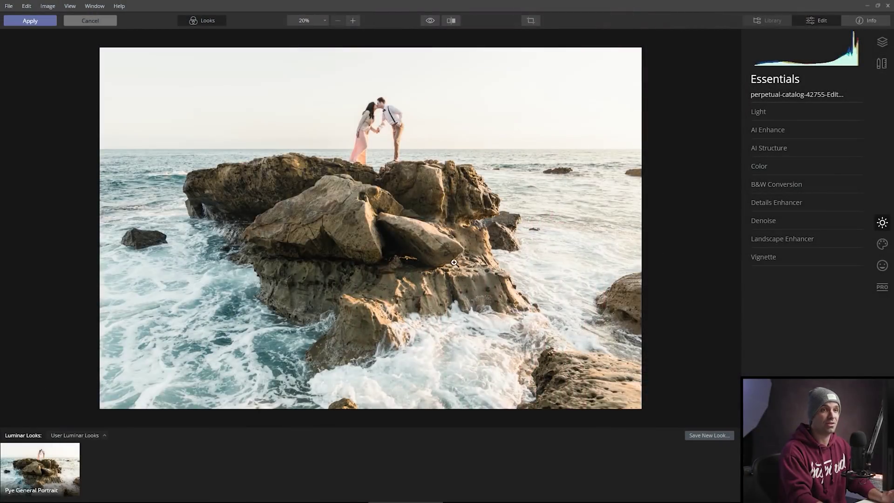
In AI Sky Replacement, try Dramatic Sky 2, Dramatic Sunset 1 and 2, then settle on Dramatic Sunset 3
click(886, 247)
click(802, 111)
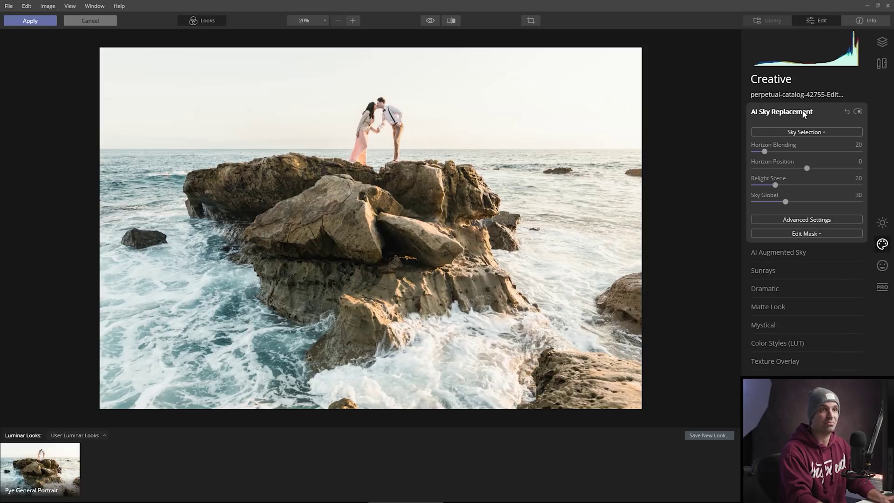
click(807, 132)
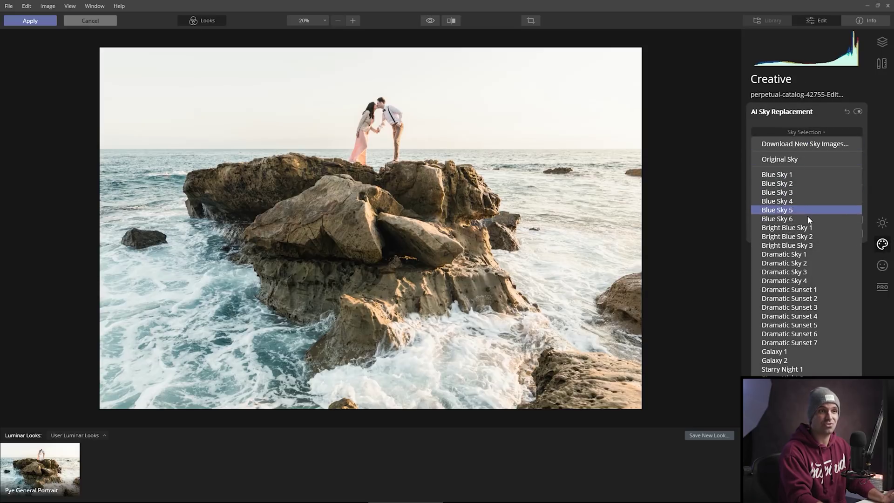
click(820, 264)
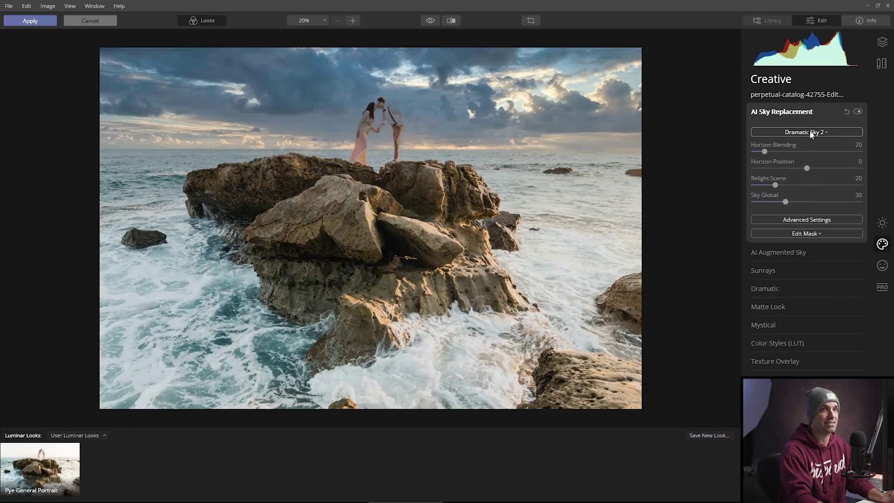
click(812, 132)
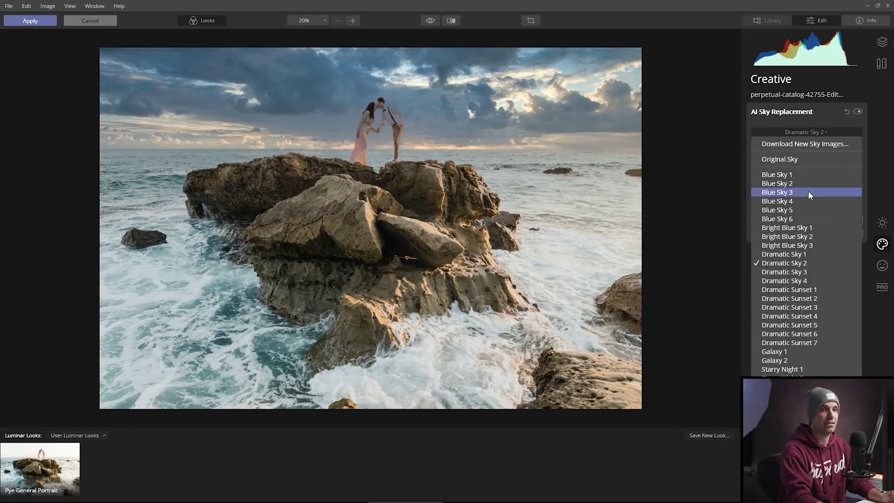
click(812, 288)
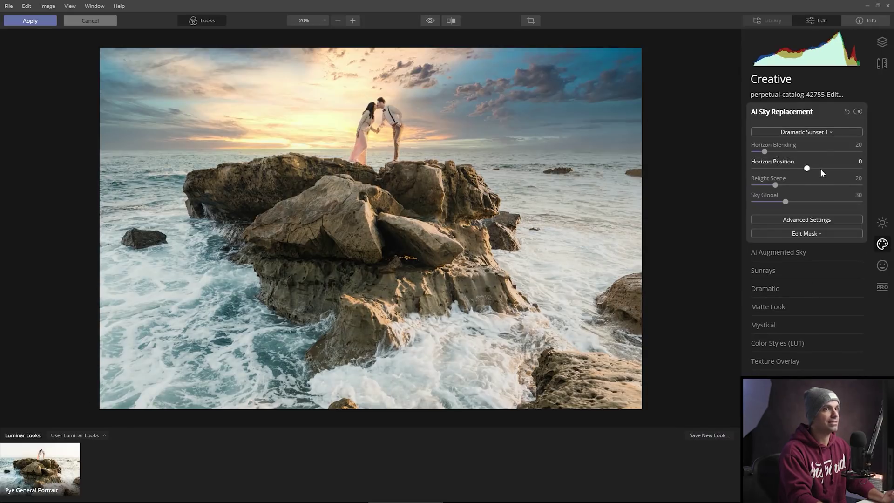
click(827, 133)
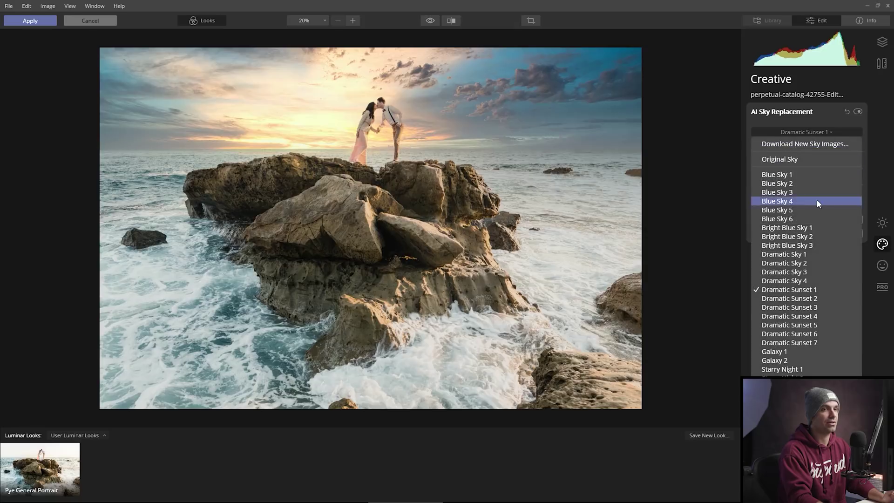
click(818, 298)
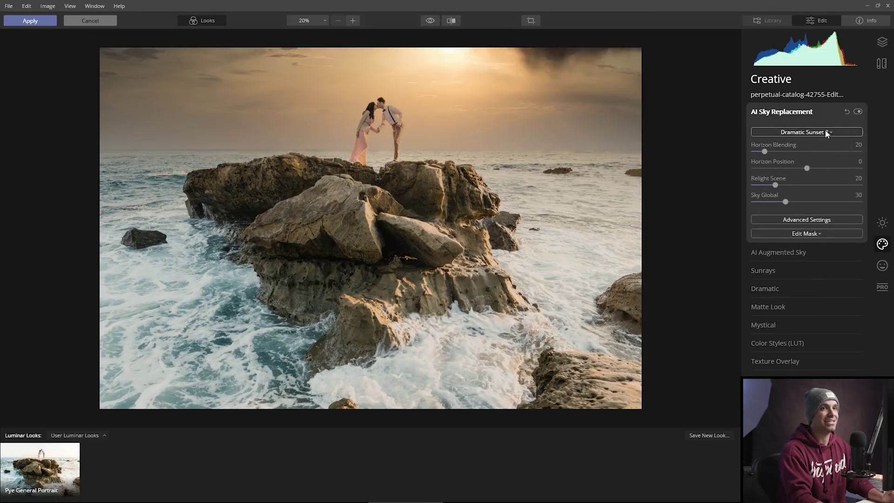
click(825, 133)
click(811, 307)
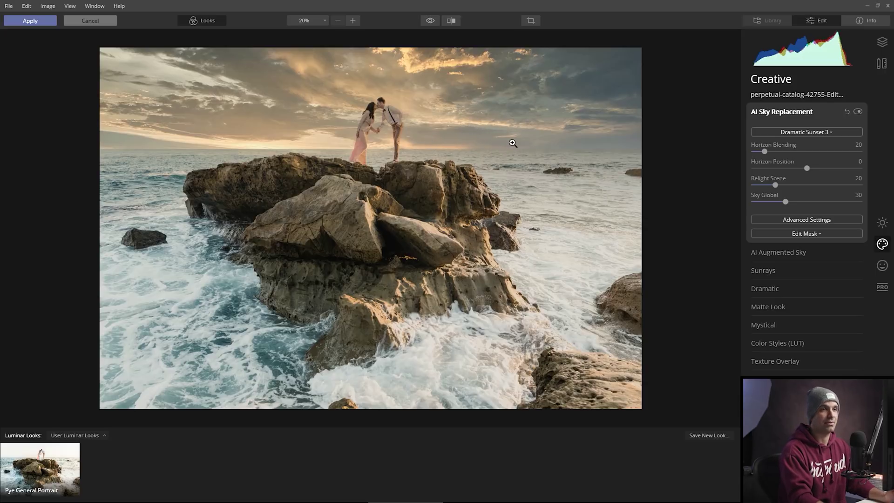
In Advanced Settings, set Atmospheric Haze to 100, turn on Flip Sky, and raise Sky Exposure
click(815, 220)
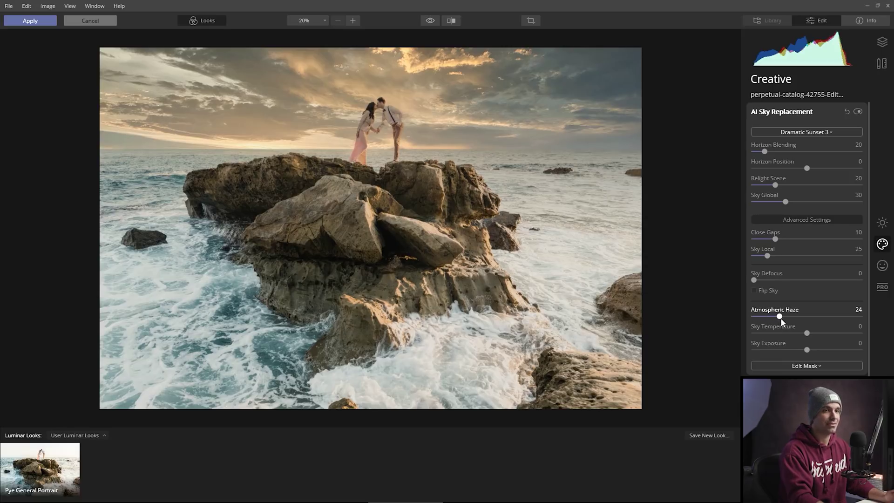
drag(795, 319, 855, 325)
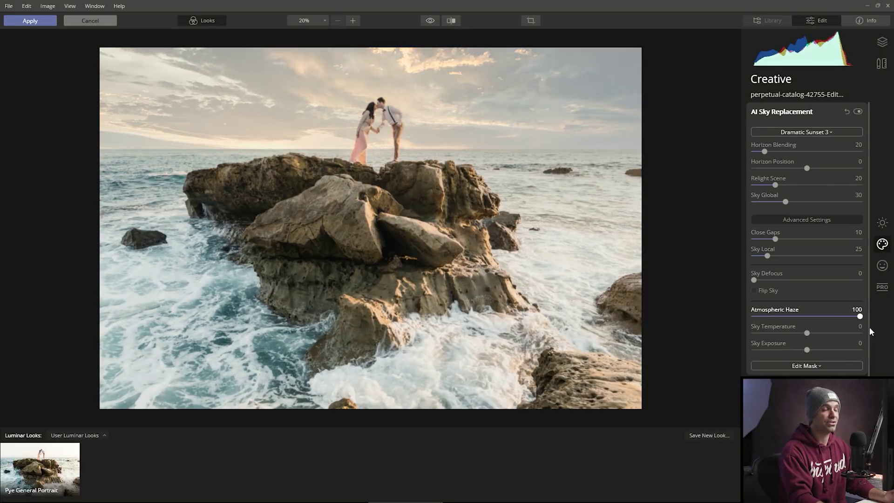
drag(854, 317, 872, 315)
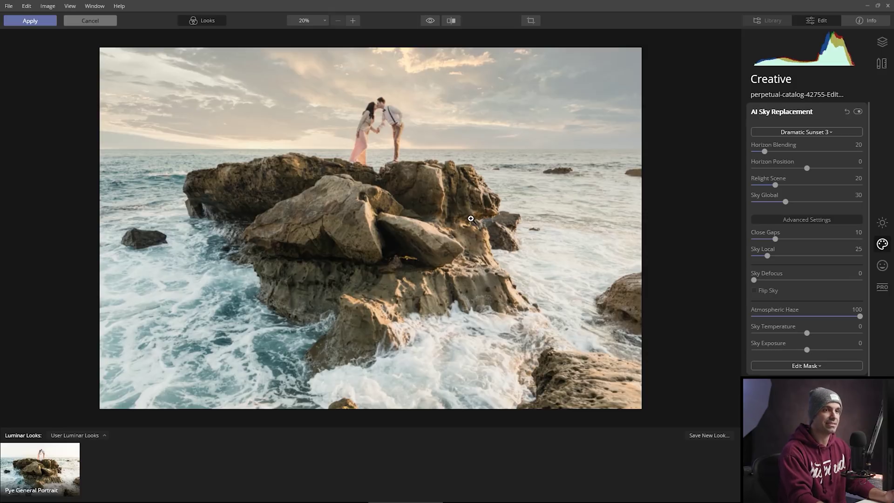
click(764, 290)
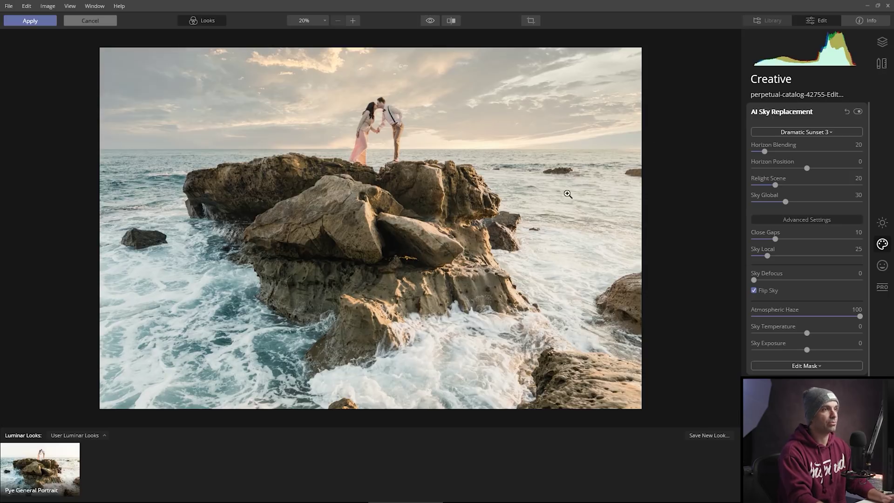
drag(808, 350, 833, 359)
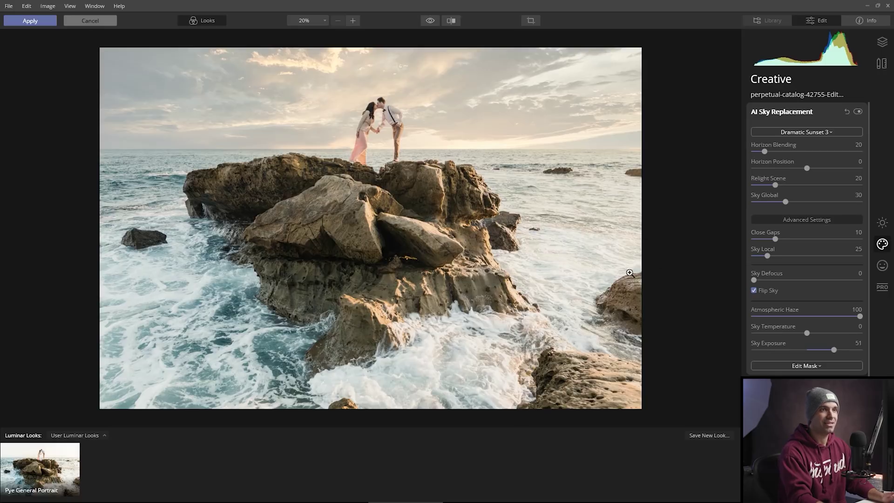
Compare before and after, lower Relight Scene to 15, reset sky defocus to 0, and brighten the sky to 69
click(858, 112)
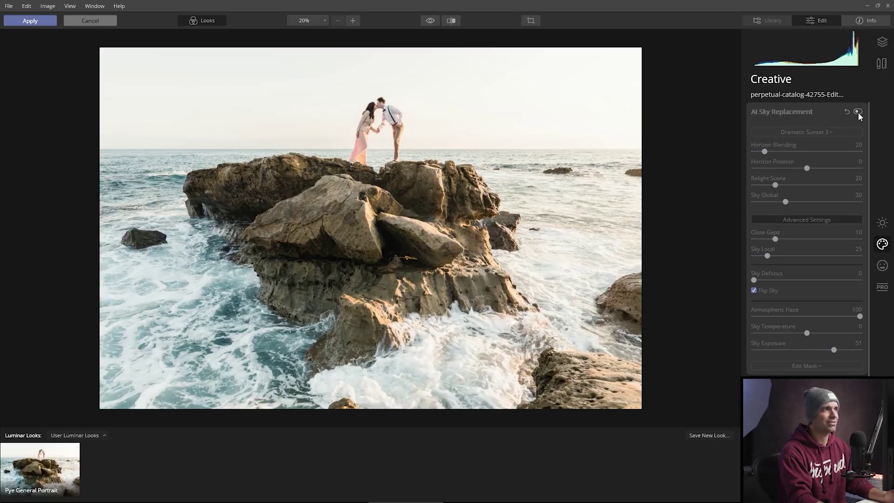
click(860, 111)
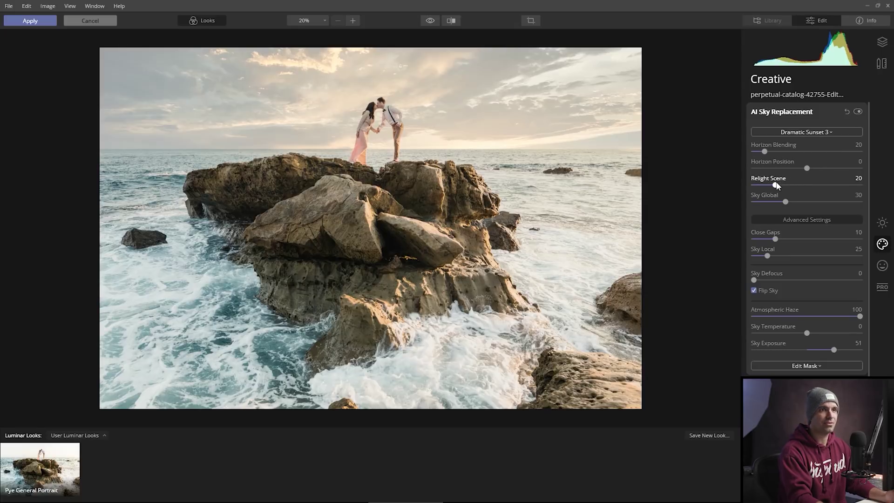
drag(771, 180, 804, 160)
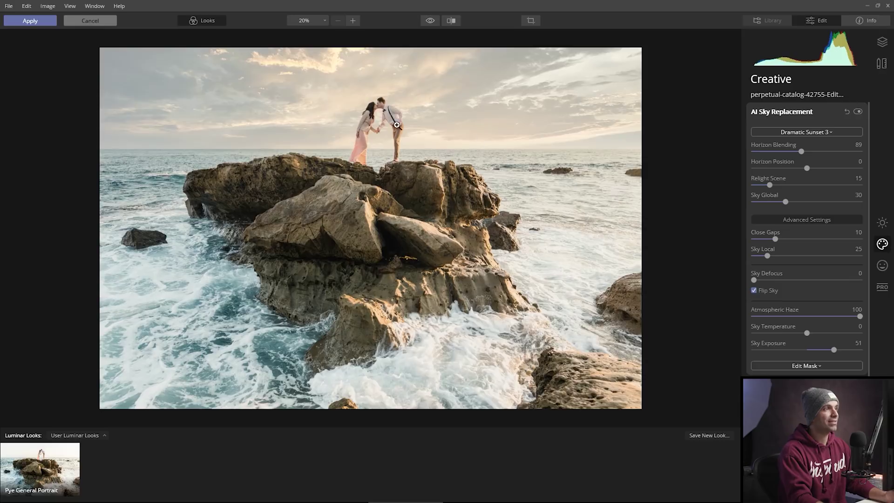
click(753, 281)
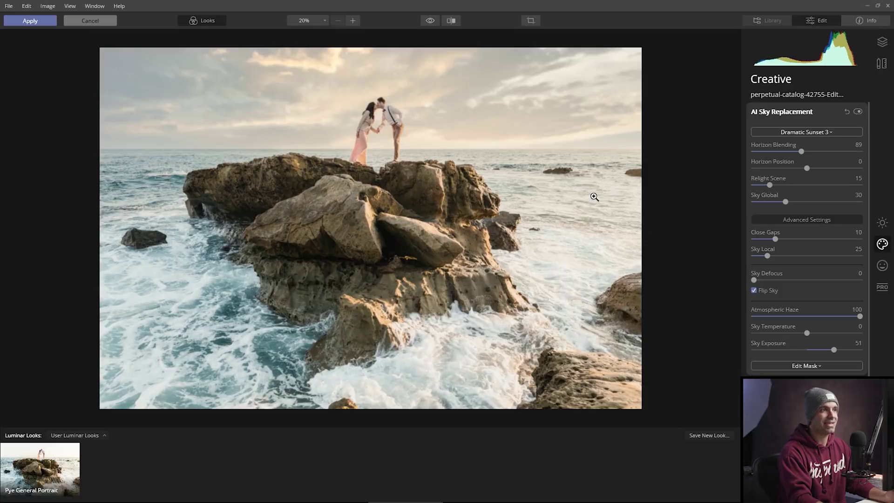
click(381, 150)
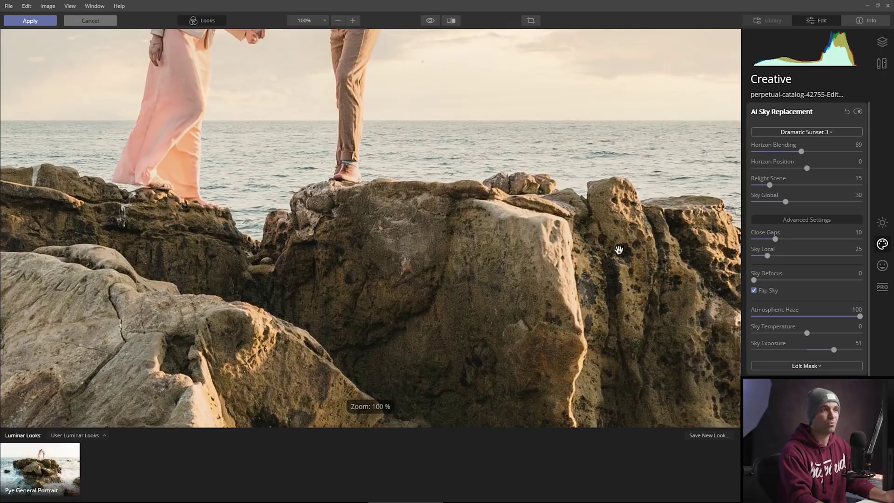
click(338, 22)
click(339, 21)
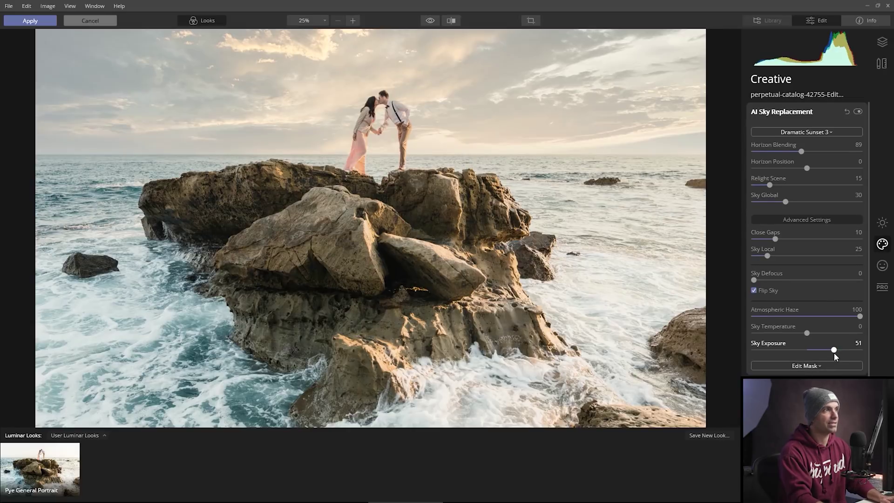
drag(834, 353, 842, 353)
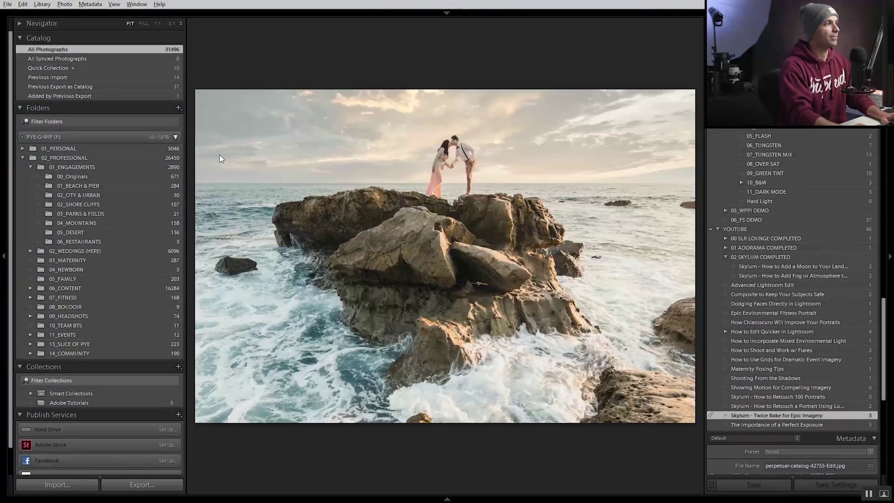
Open the sky-replaced photo in Develop and apply the Crush preset 04a. Soft Light (Shade/Overcast)
key(g)
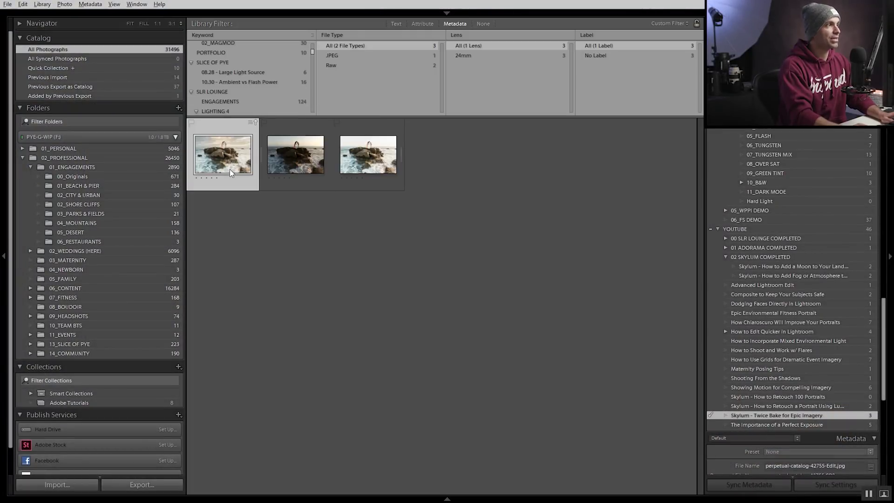
key(d)
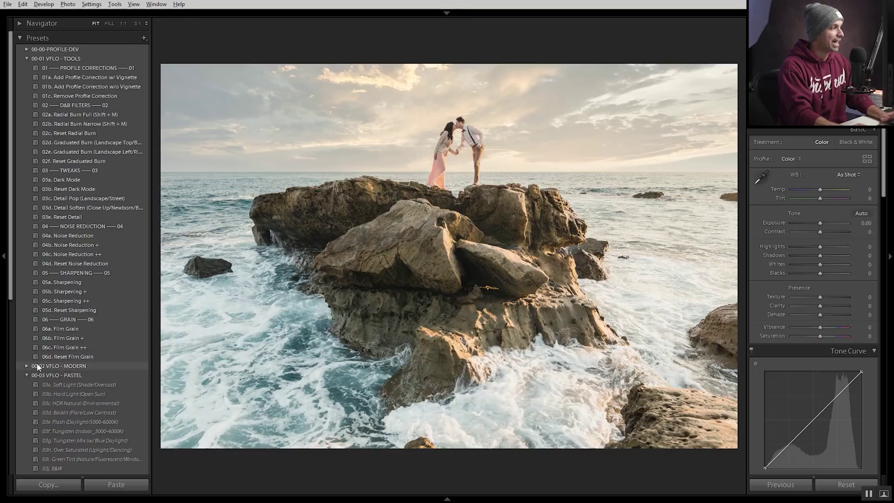
click(26, 375)
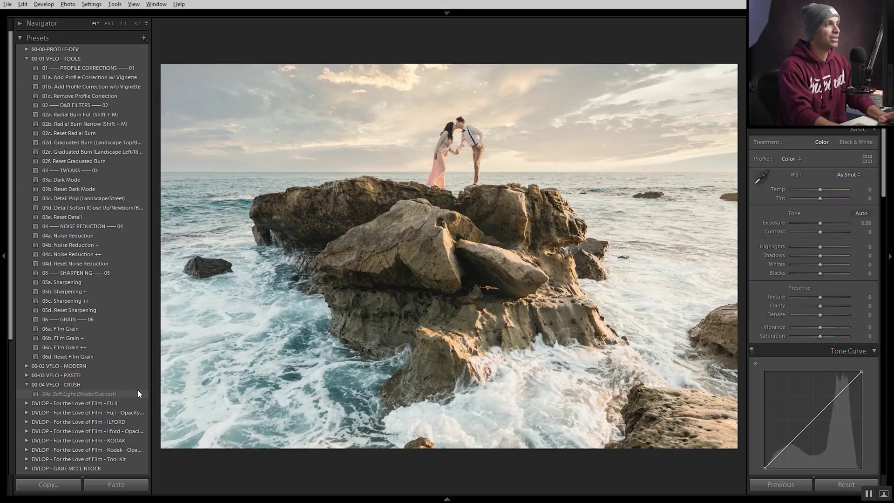
key(shift+f)
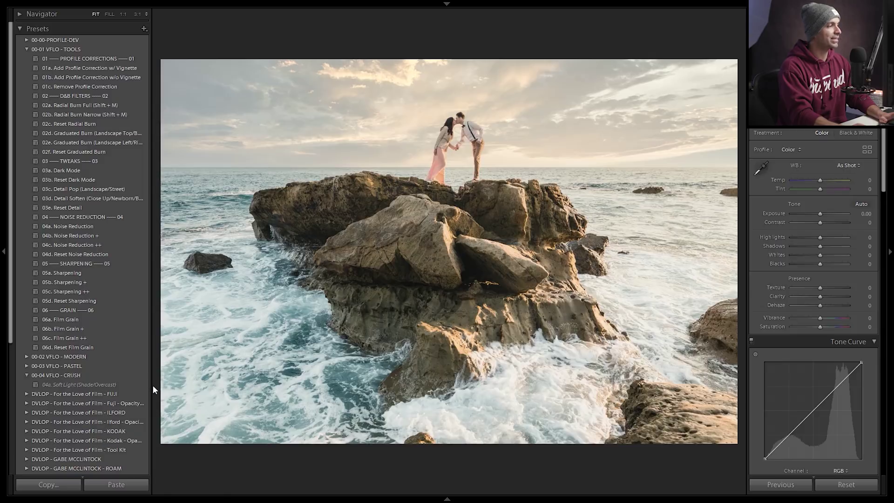
click(141, 384)
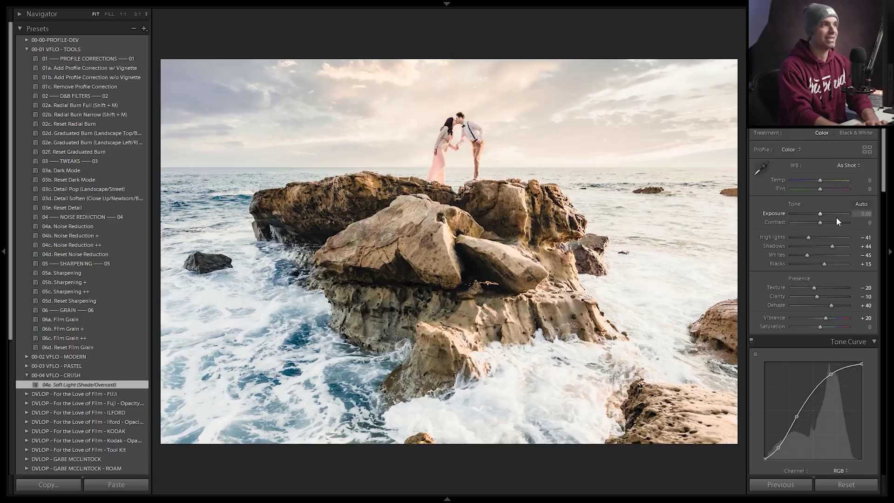
Lower exposure to -0.20 and check the couple at 1:1 before returning to Fit
scroll(837, 217, down, 4)
scroll(836, 217, down, 2)
click(460, 115)
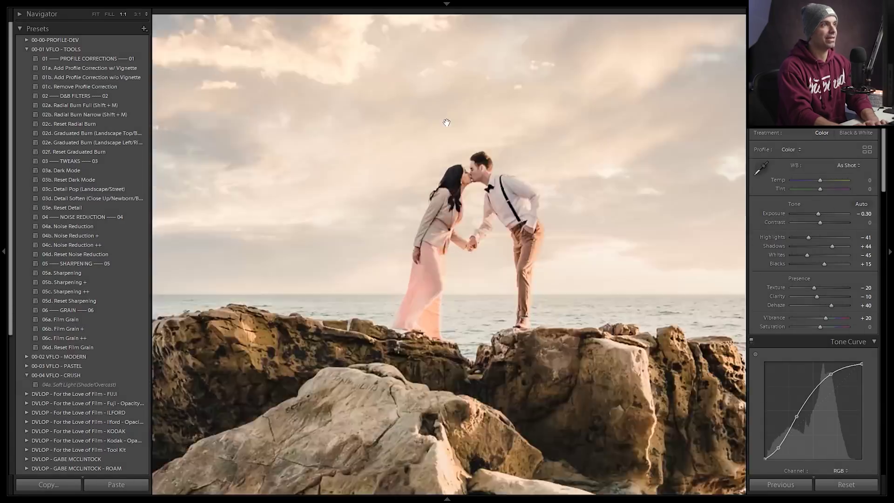
scroll(825, 211, up, 2)
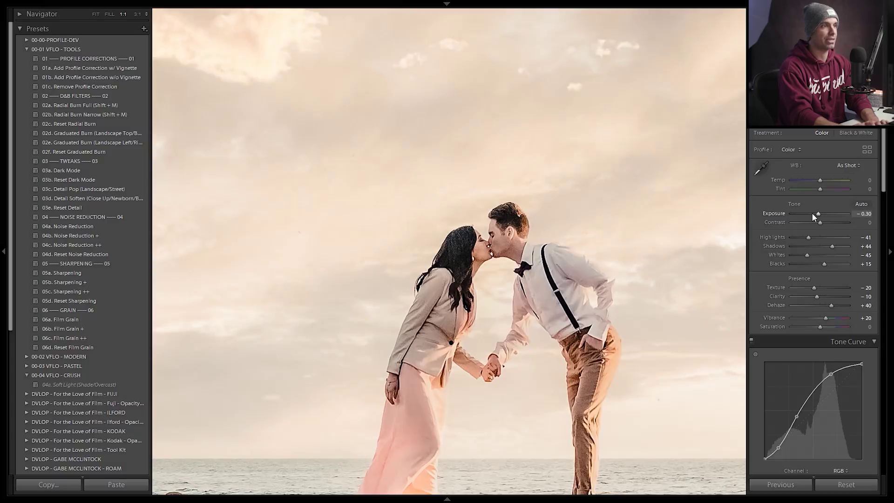
click(489, 194)
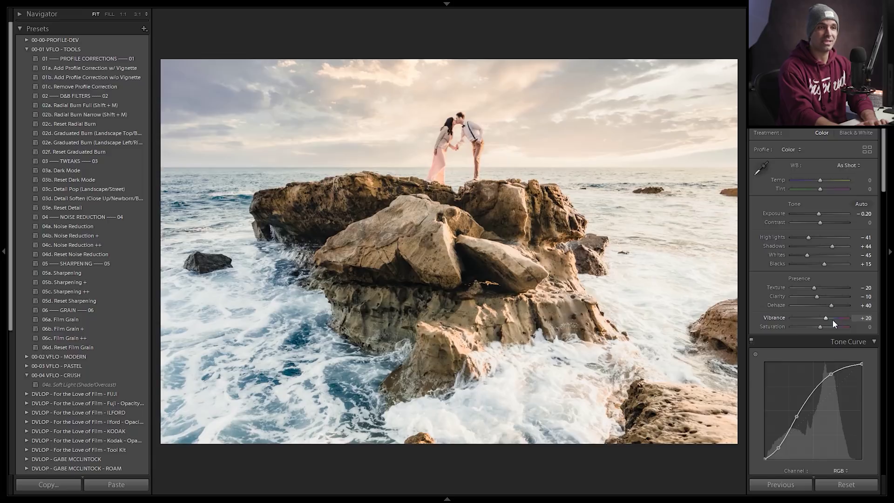
scroll(824, 310, down, 3)
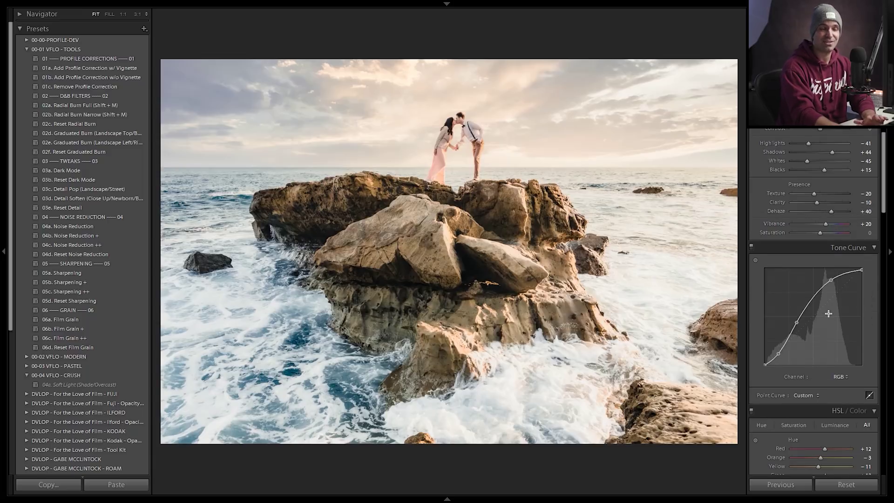
scroll(829, 315, down, 8)
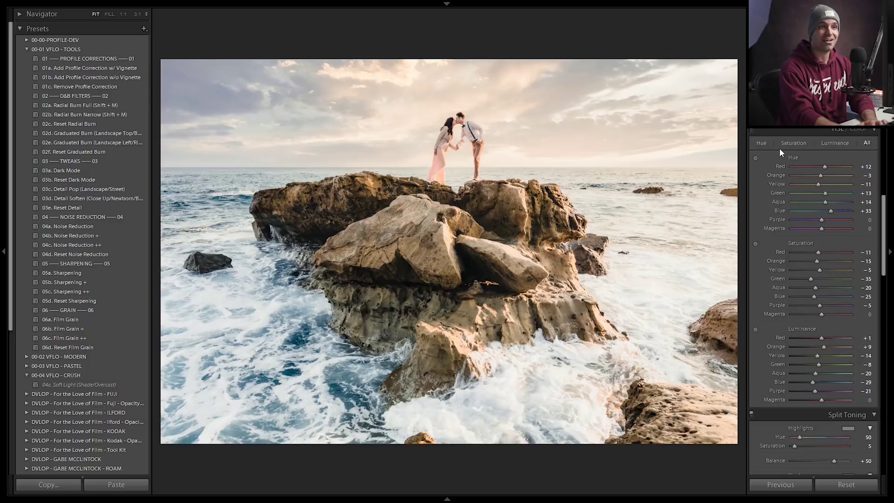
scroll(803, 346, down, 10)
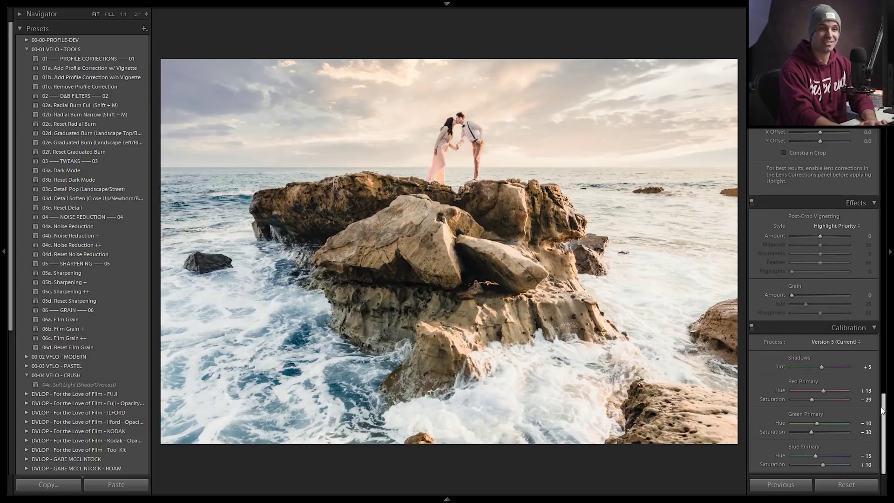
scroll(819, 401, up, 7)
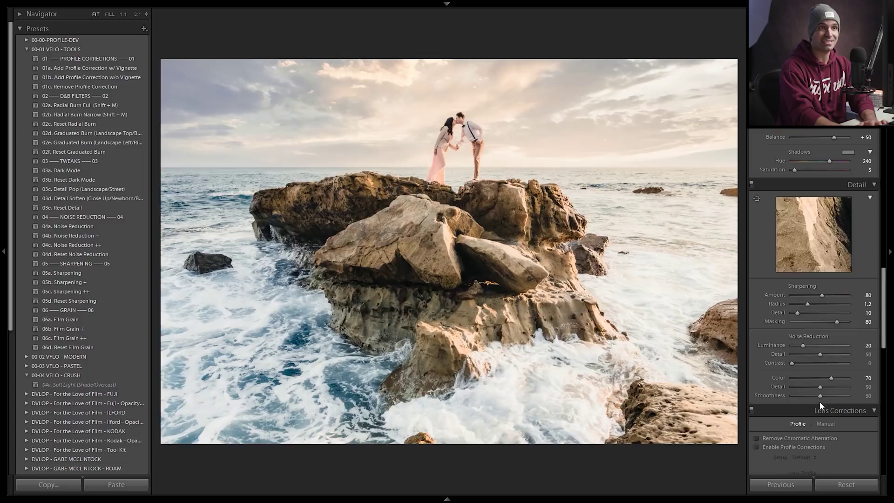
scroll(820, 402, up, 4)
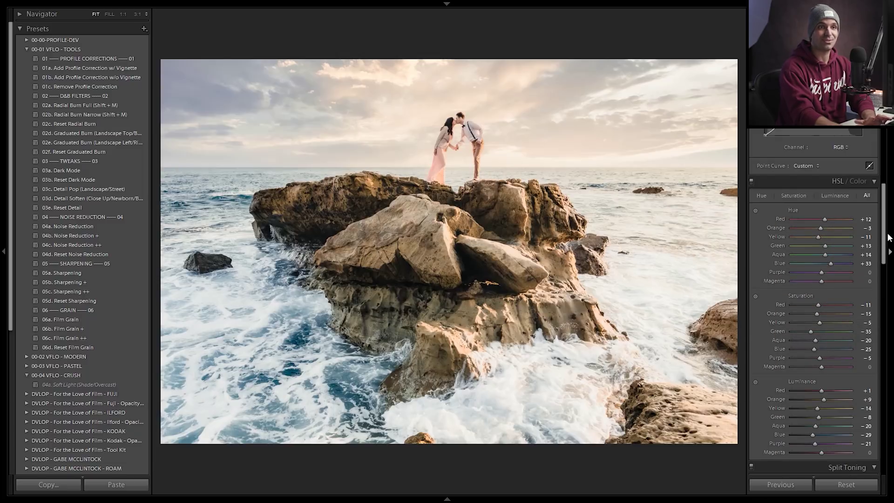
scroll(885, 238, down, 1)
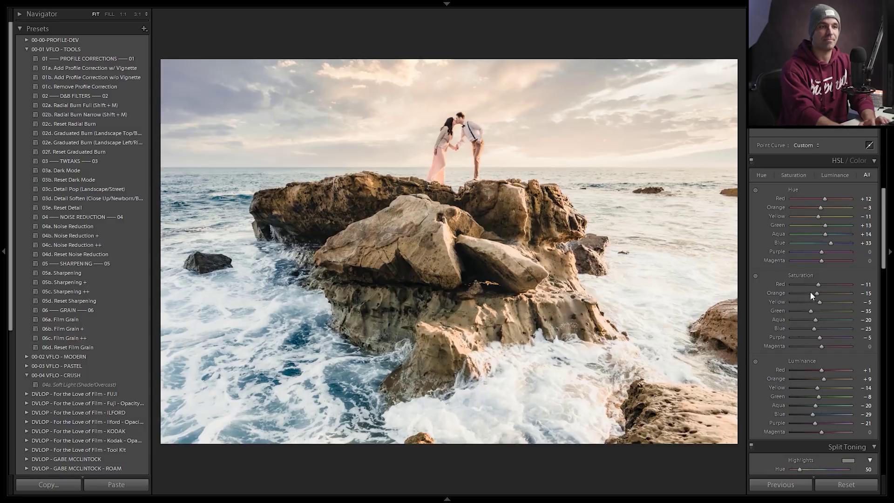
scroll(810, 291, down, 3)
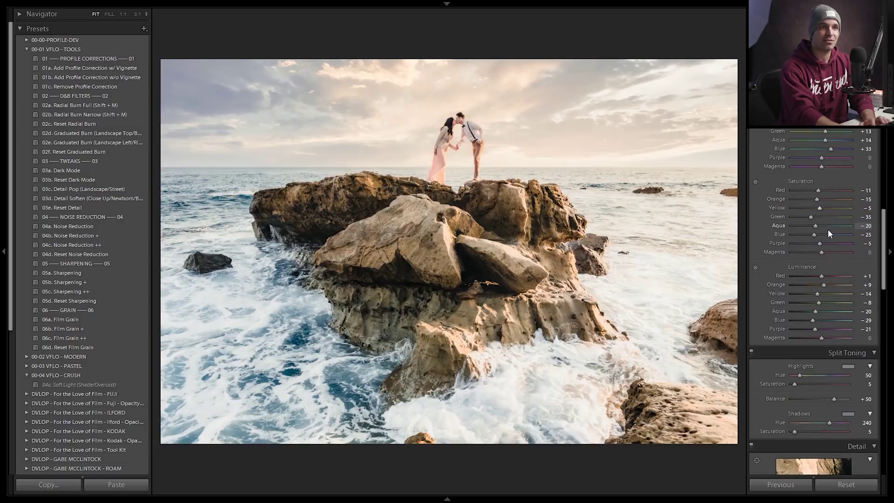
scroll(830, 254, up, 10)
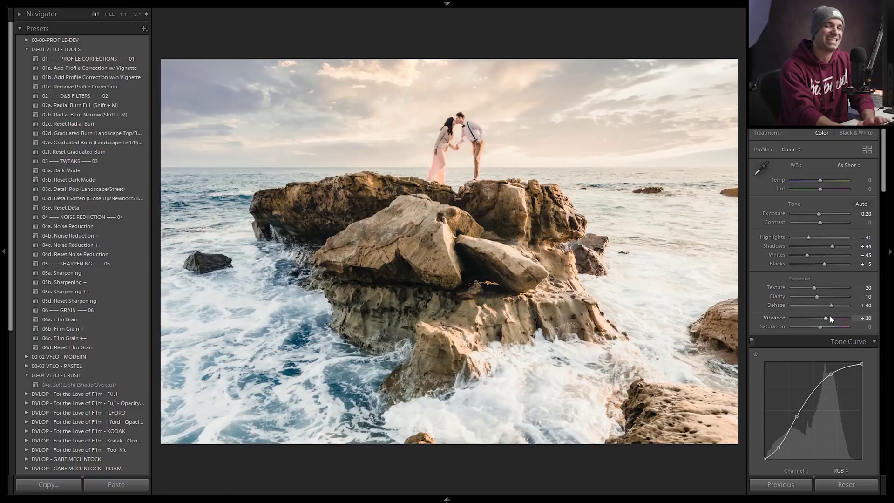
scroll(829, 315, down, 10)
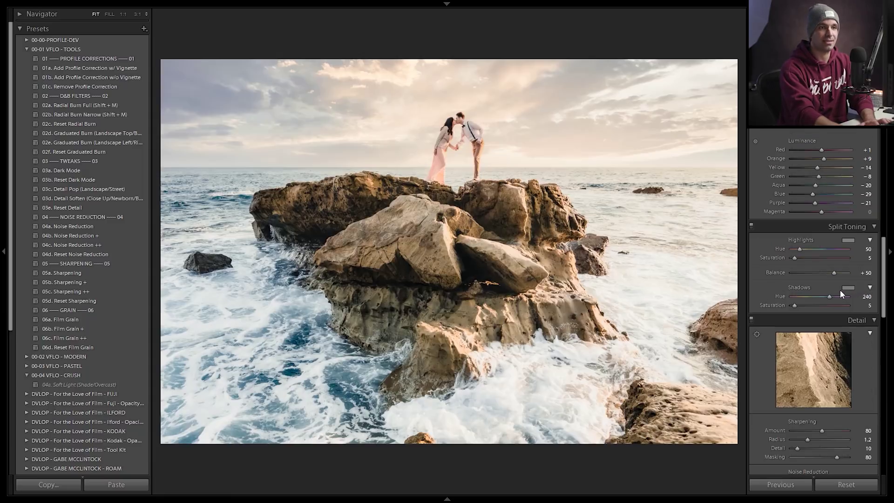
scroll(847, 282, down, 2)
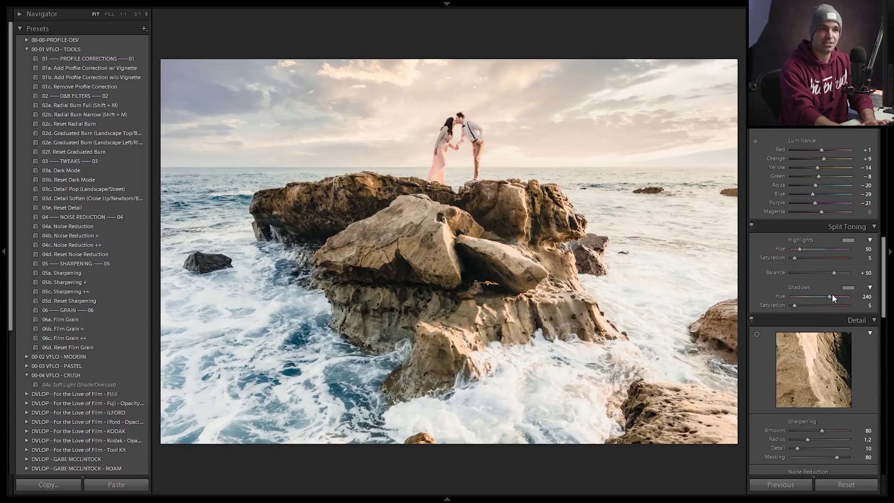
scroll(832, 294, down, 2)
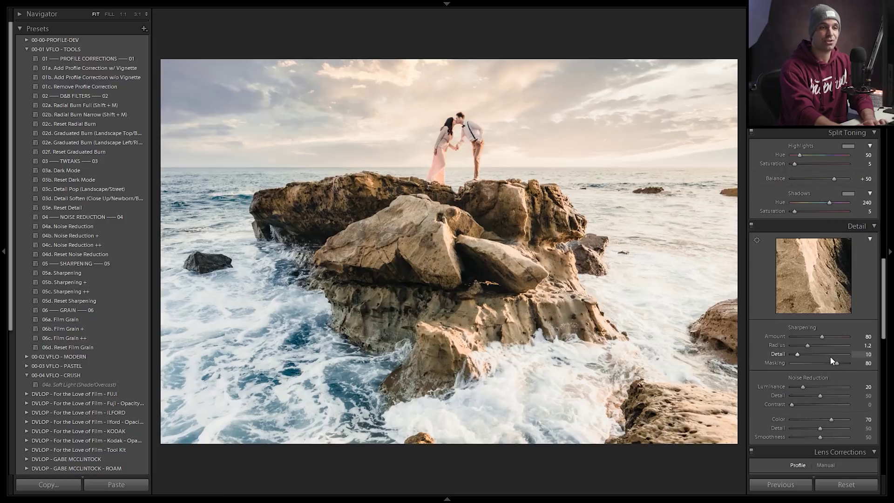
click(445, 126)
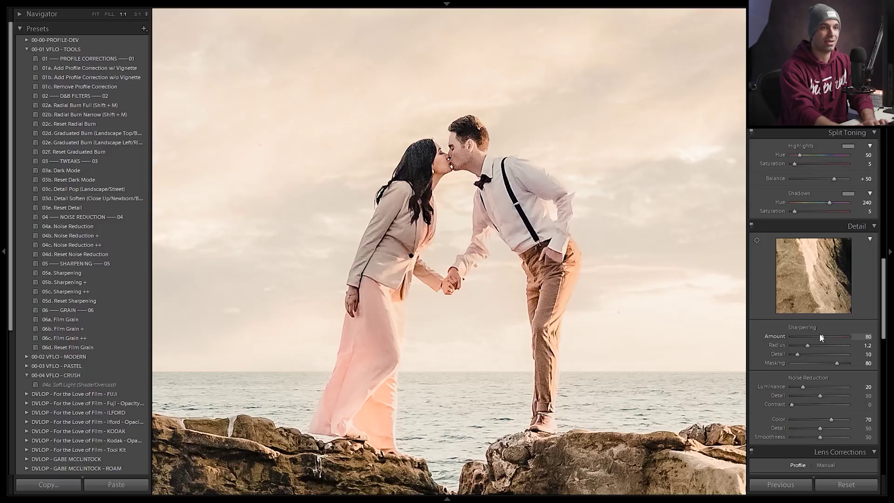
Reset the Detail sharpening Amount to 0 and return the view to Fit
double_click(822, 336)
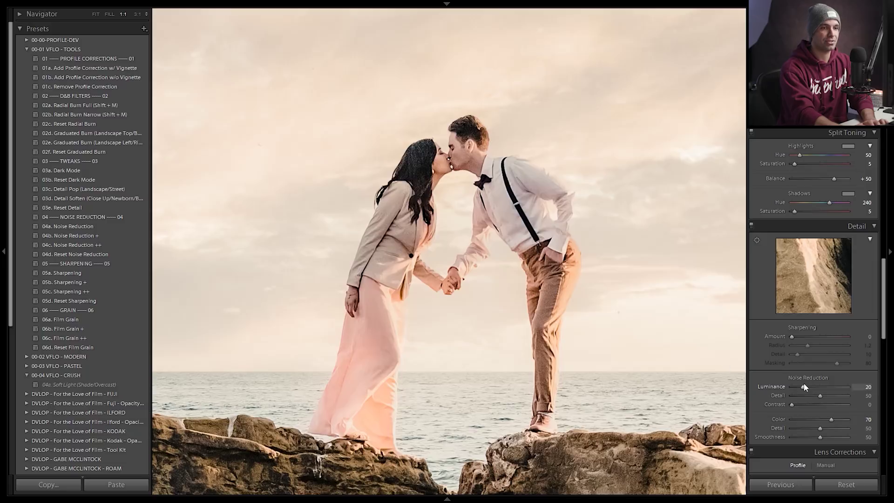
click(591, 310)
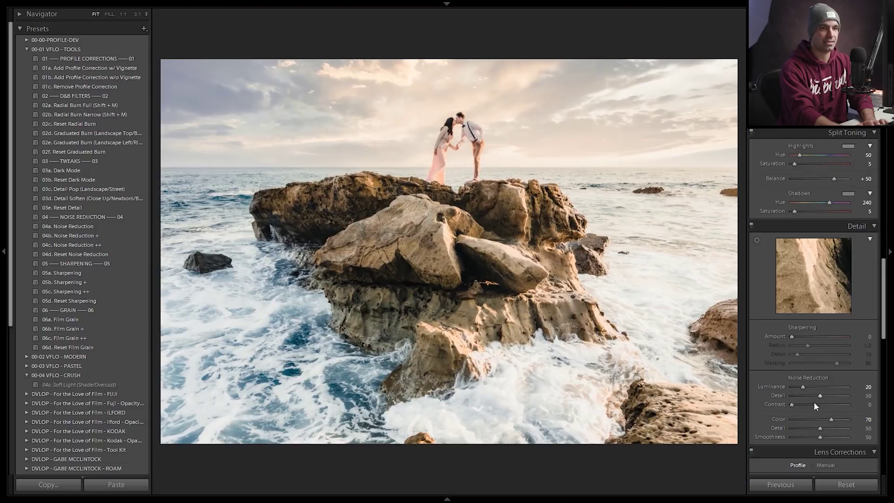
scroll(816, 401, down, 10)
scroll(824, 386, down, 5)
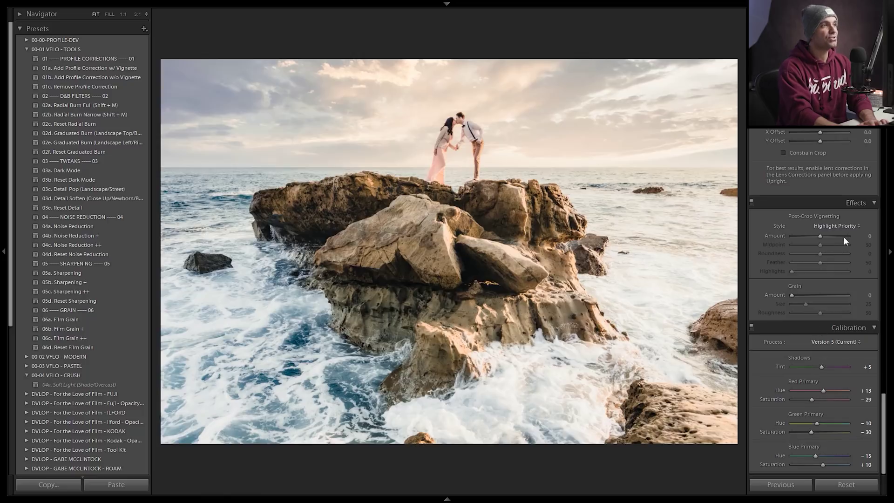
scroll(844, 237, up, 15)
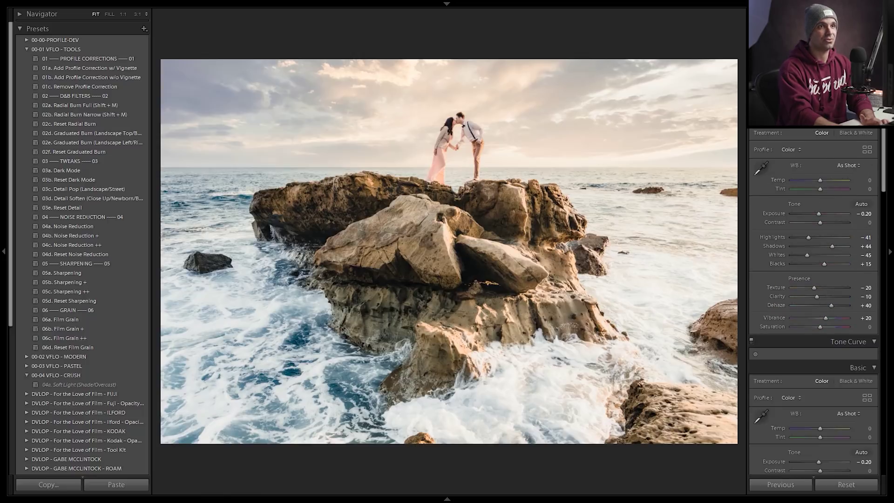
Draw a radial burn around the couple at -0.70 exposure
key(m)
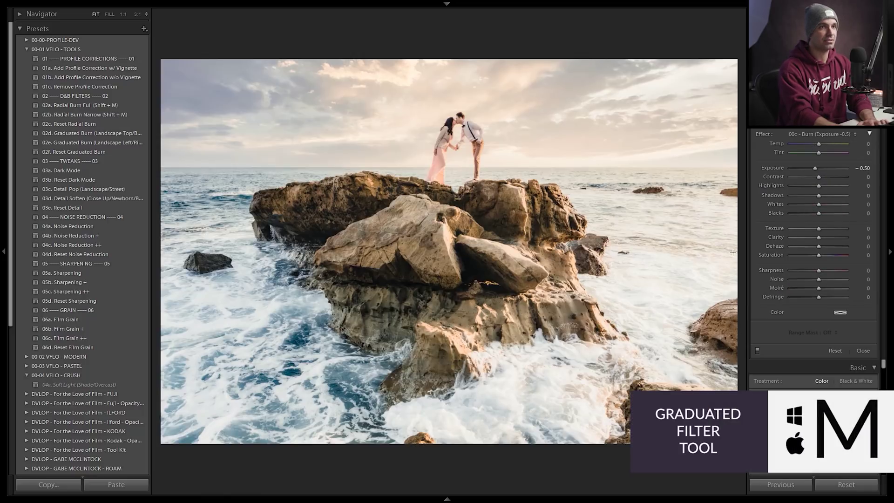
drag(733, 252, 307, 221)
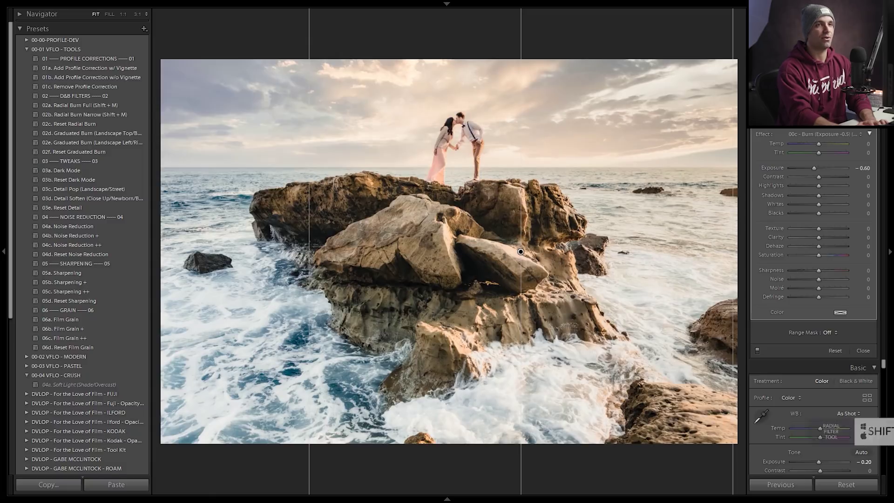
key(shift+m)
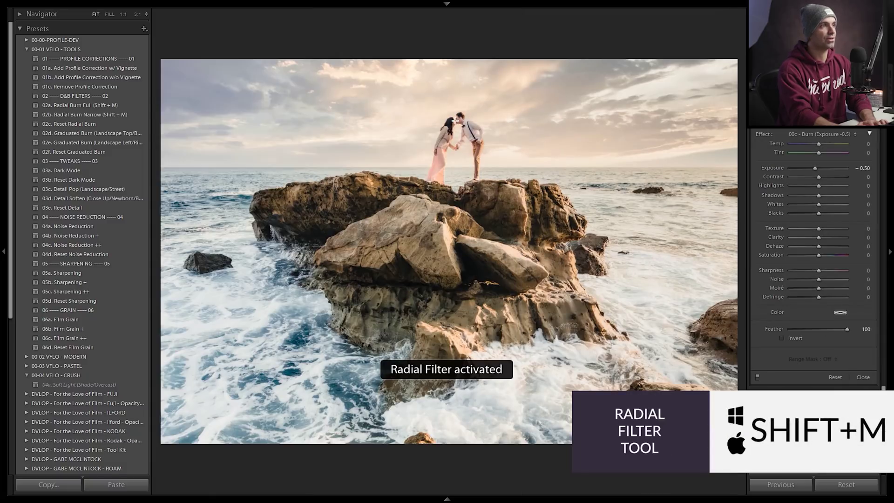
drag(455, 121, 726, 257)
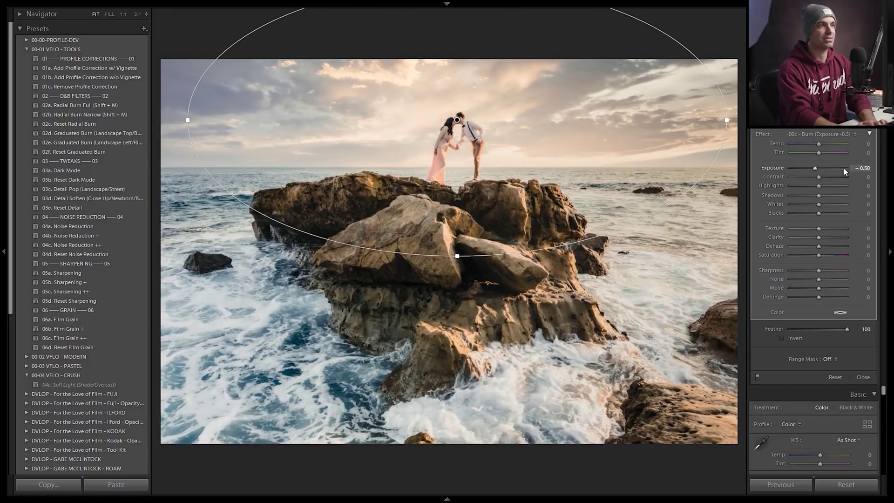
text(-0.7)
key(Return)
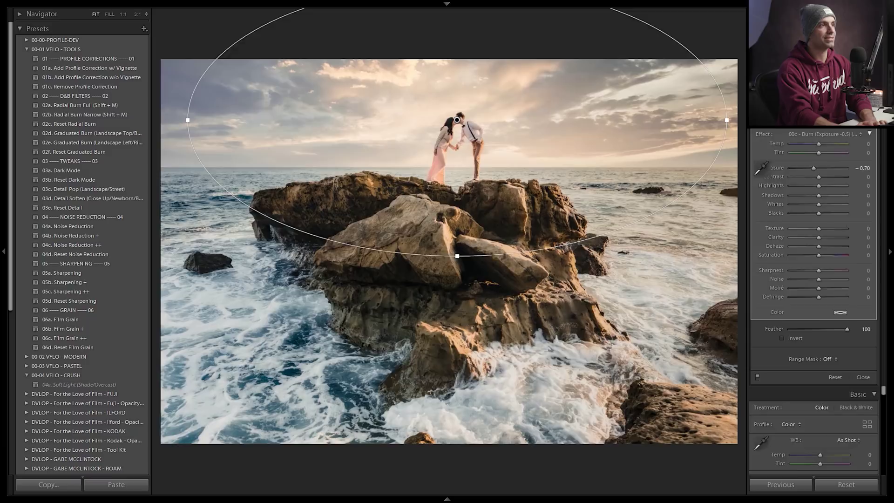
key(d)
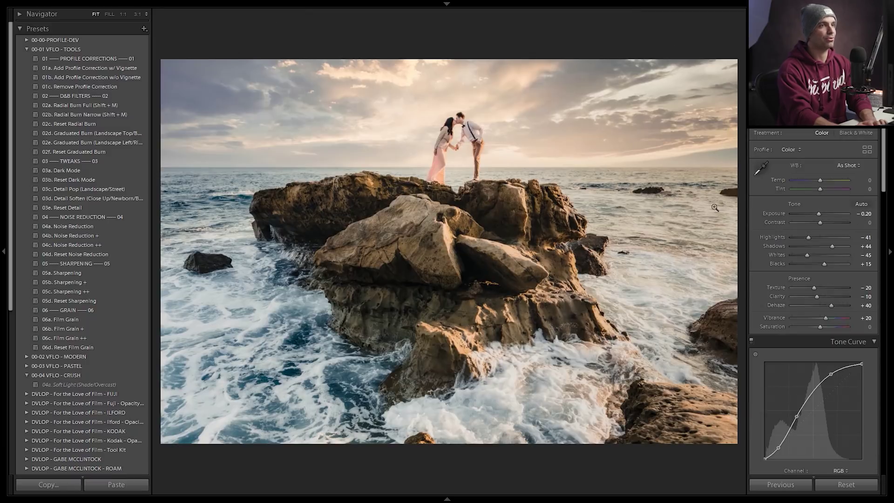
Raise global contrast to +30 and exposure to -0.10
text(30)
key(Return)
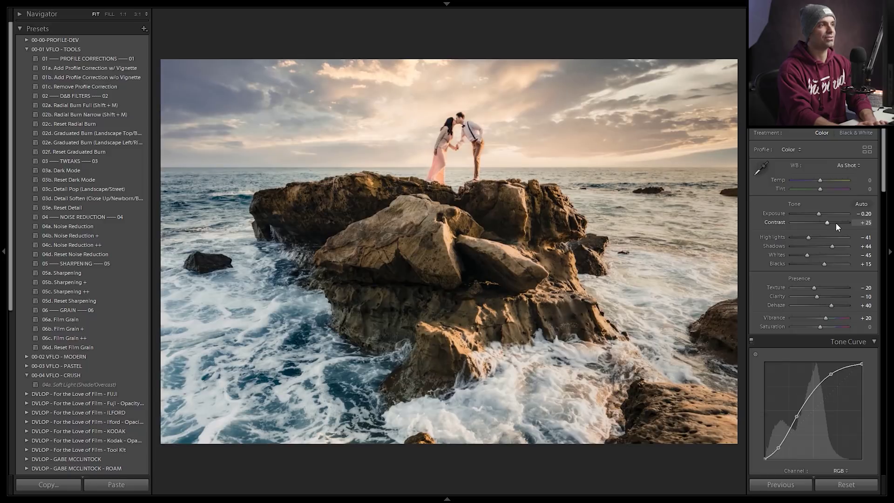
key(Up)
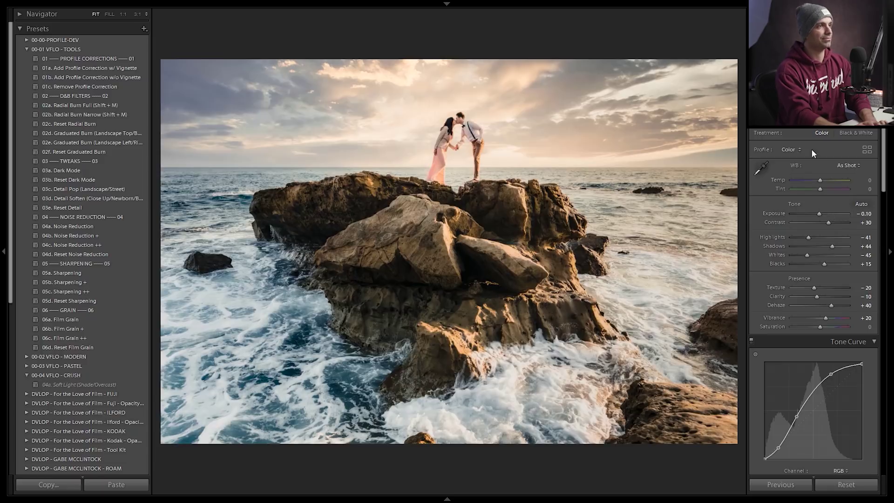
click(800, 129)
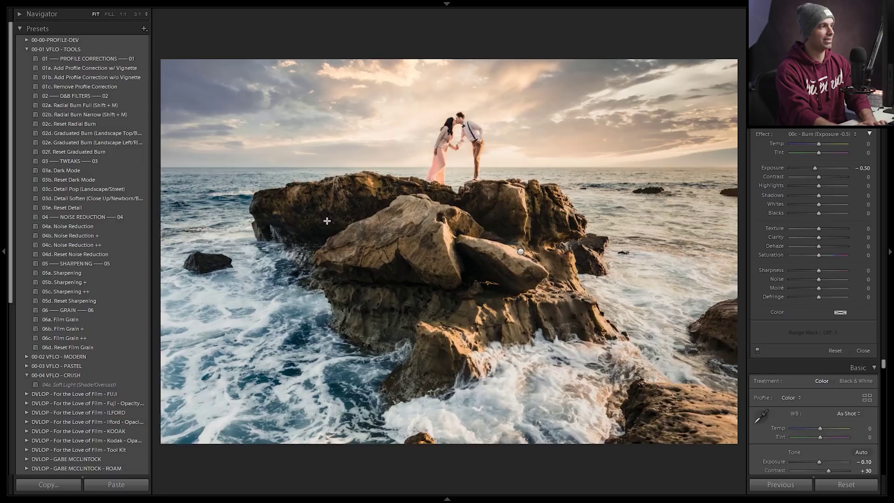
Add a 00a Dodge graduated filter across the rocks at +0.30 exposure, then view the Before original
click(825, 134)
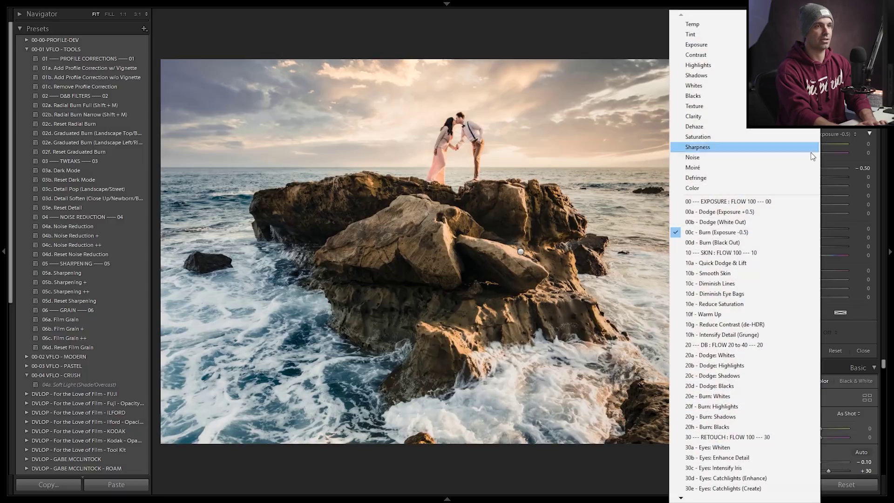
click(777, 211)
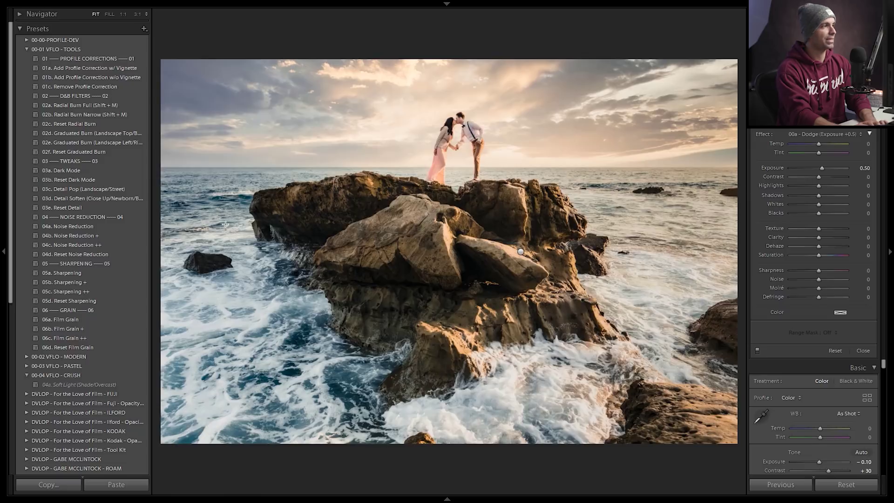
drag(179, 219, 656, 219)
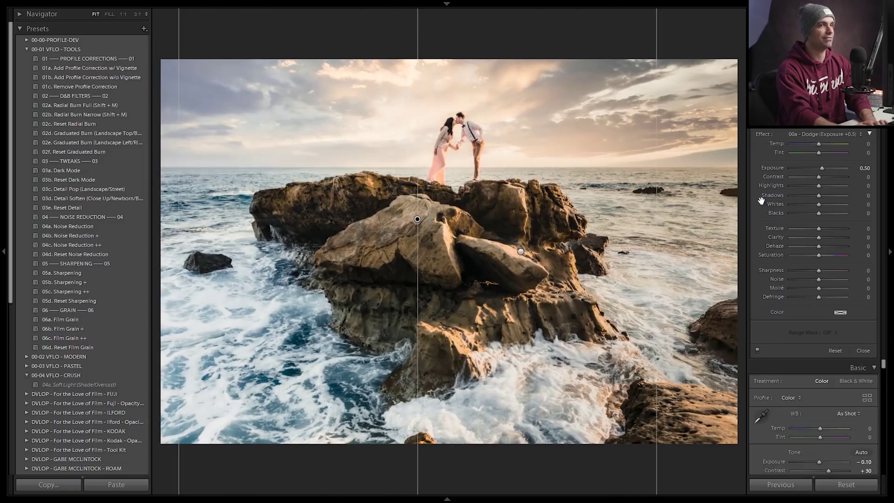
scroll(840, 167, down, 4)
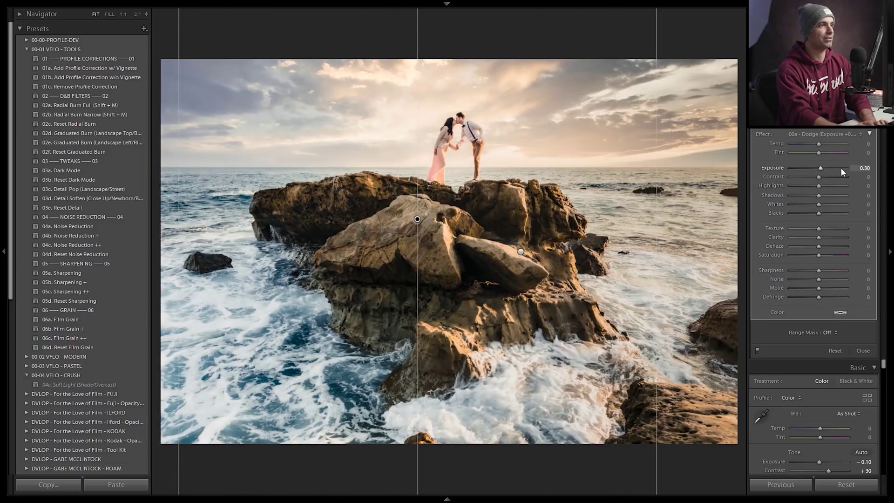
key(d)
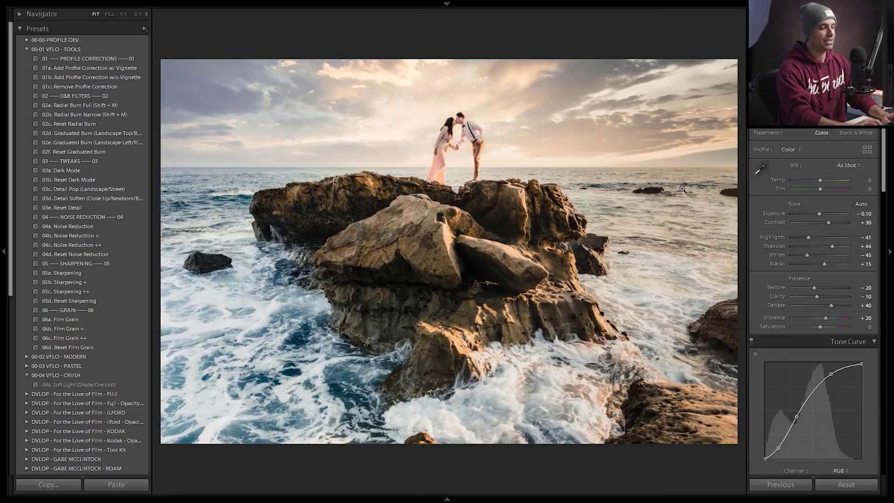
key(backslash)
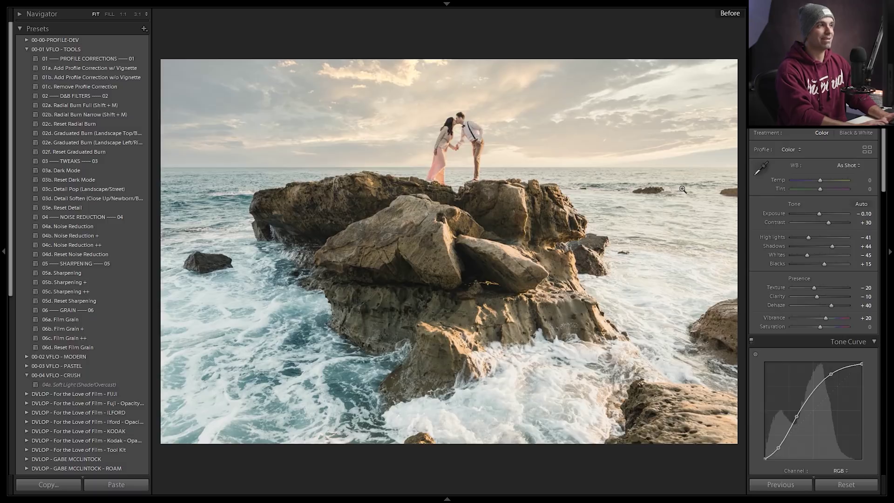
Toggle off the Before view to show the edited seaside photo again
key(backslash)
key(backslash)
key(backslash)
key(backslash)
key(backslash)
key(backslash)
key(backslash)
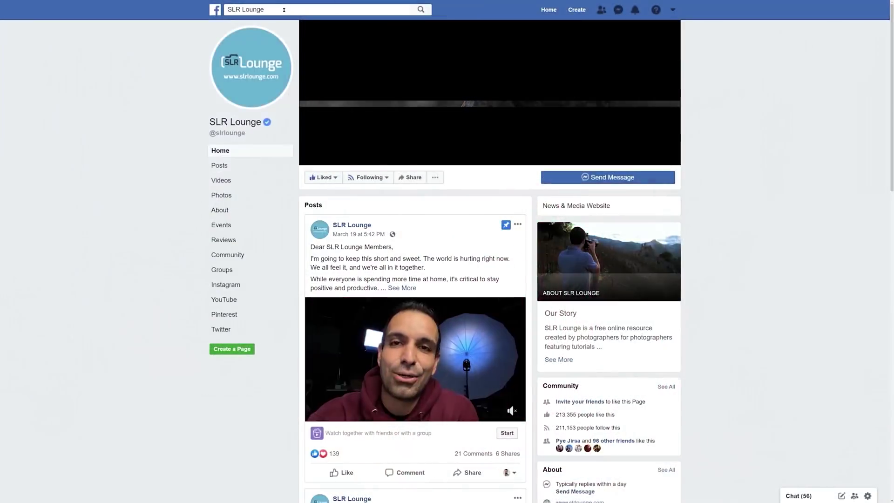
Search Facebook for 'visual flow'
click(260, 20)
text(visual flow)
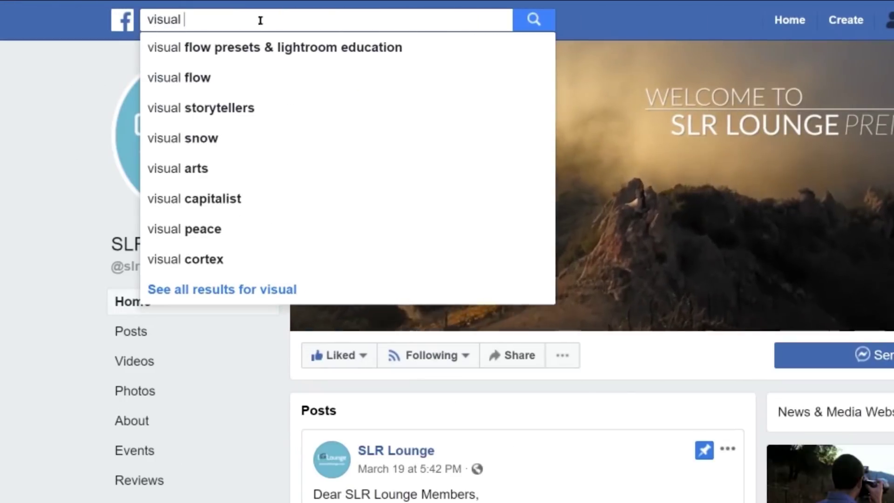